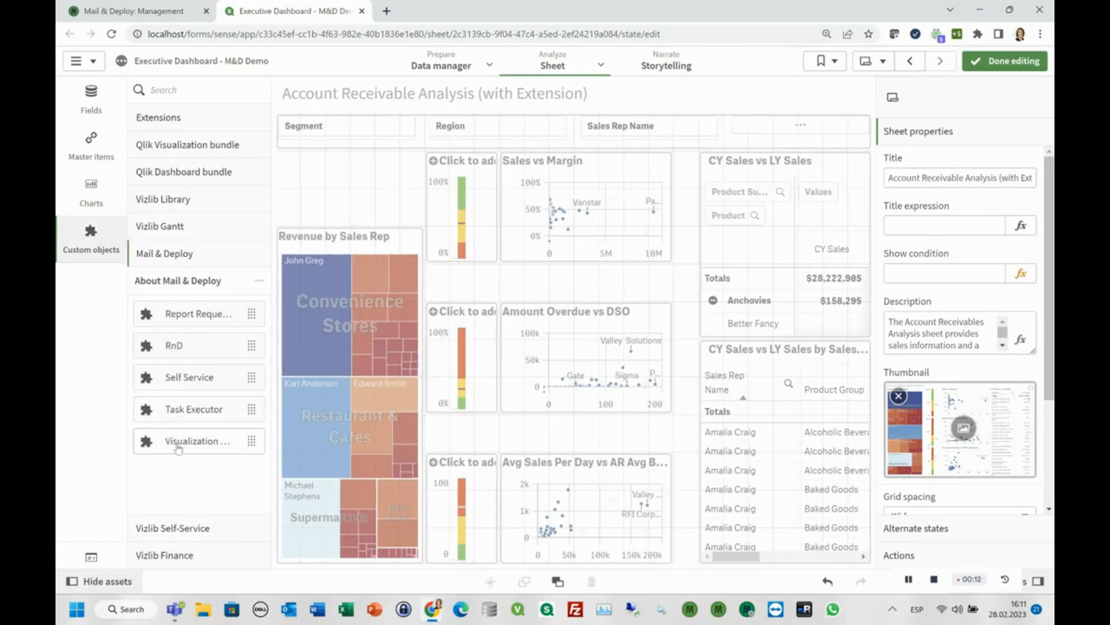
pyautogui.moveTo(207, 450); pyautogui.dragTo(359, 175)
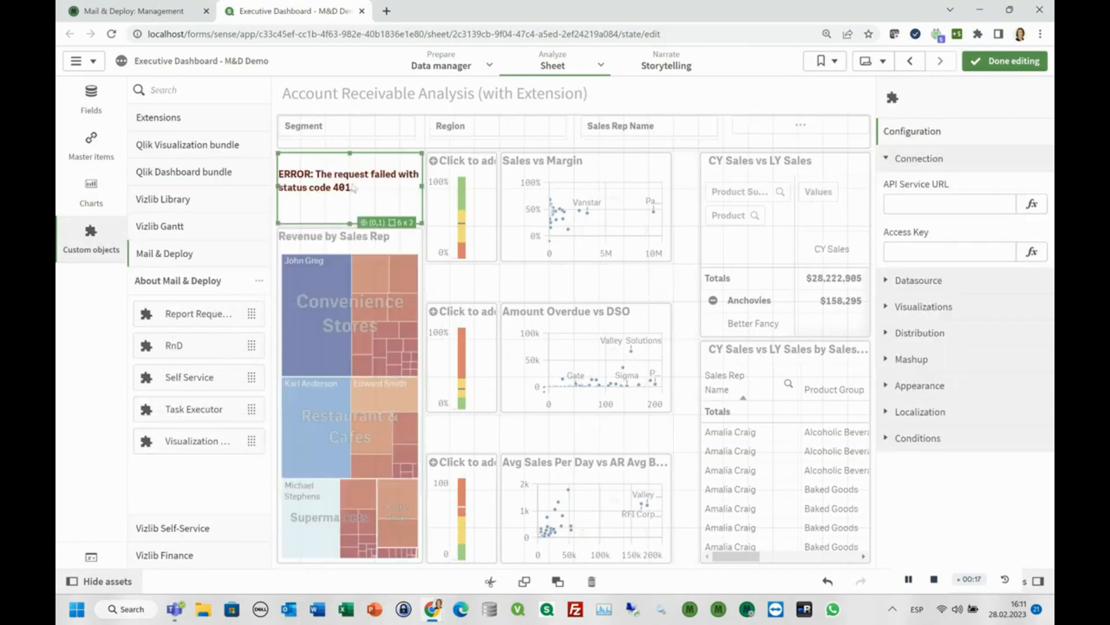
pyautogui.click(903, 209)
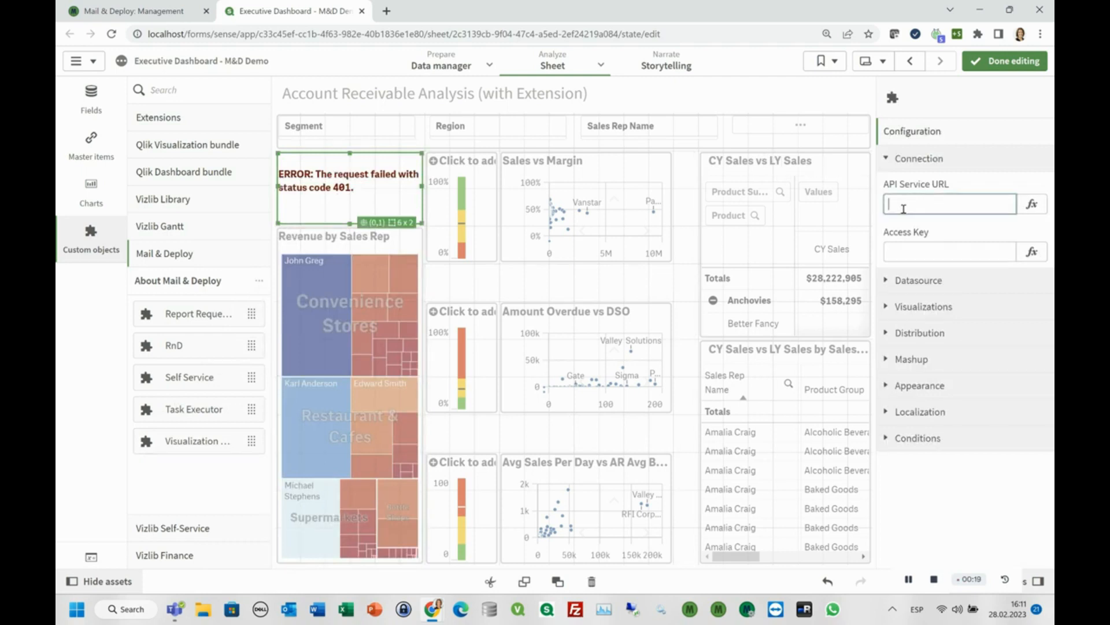
pyautogui.click(167, 12)
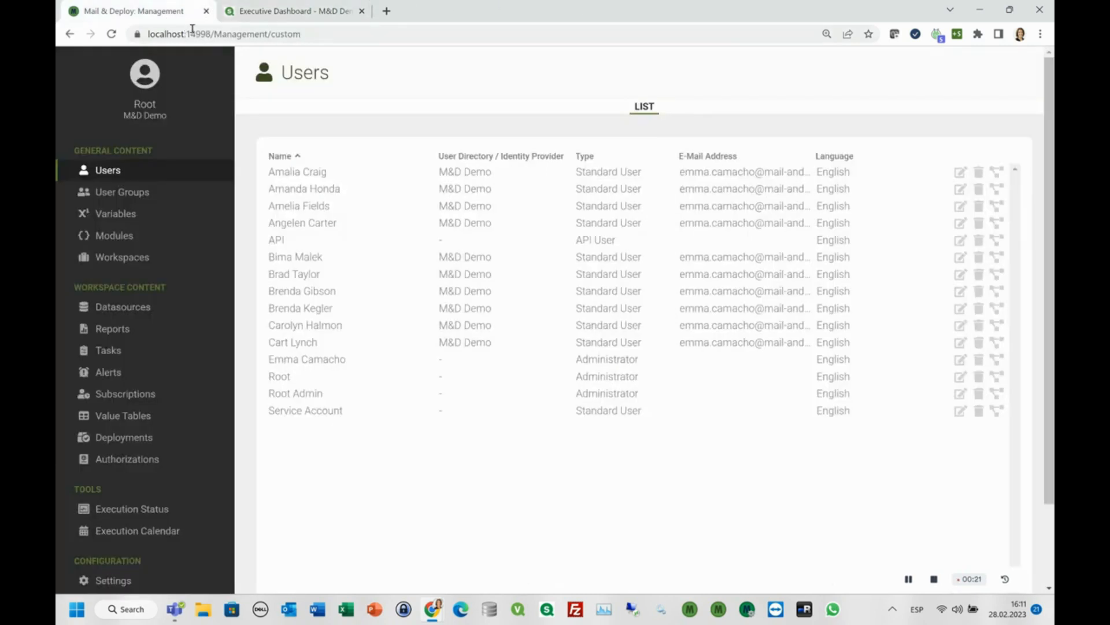
pyautogui.moveTo(214, 35); pyautogui.dragTo(138, 37)
pyautogui.hotkey('ctrl', 'c')
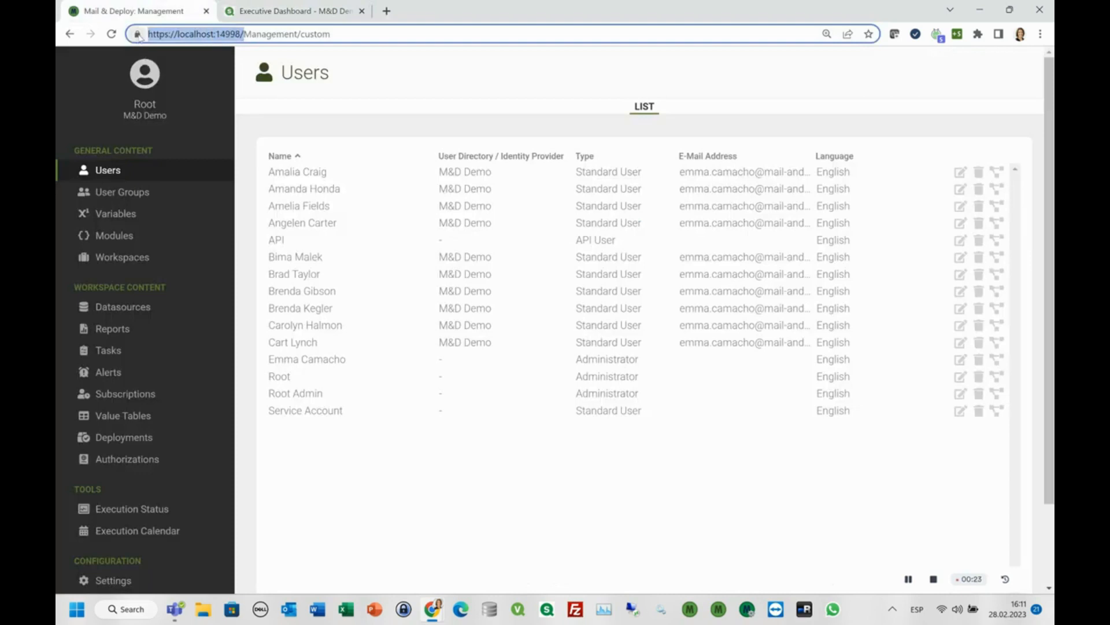
pyautogui.click(288, 13)
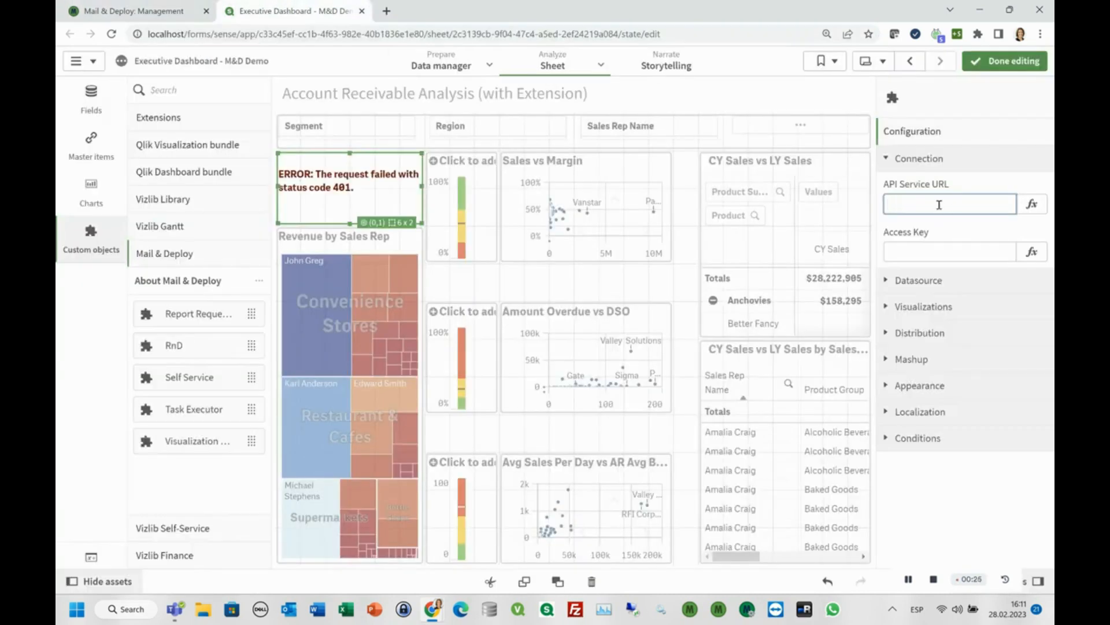
pyautogui.hotkey('ctrl', 'v')
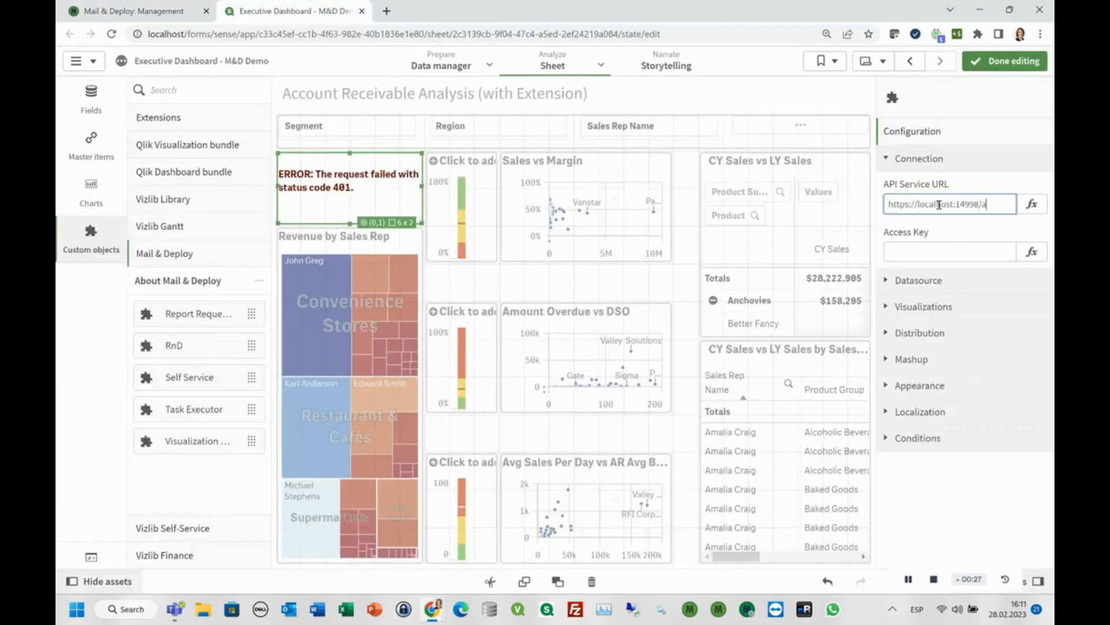
pyautogui.press('Return')
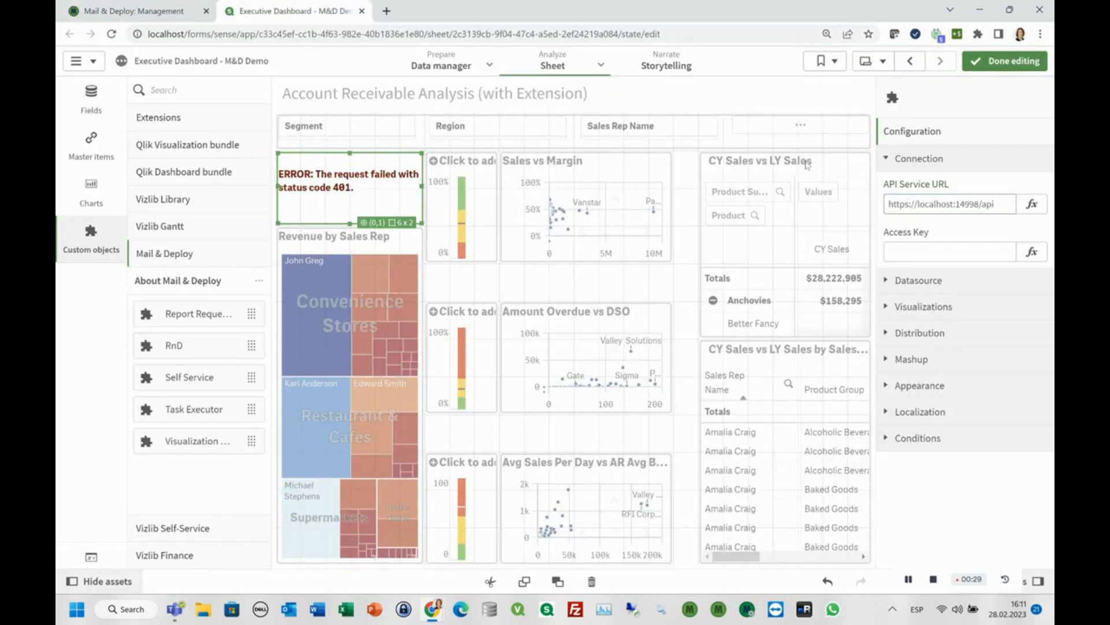
# Copy the API user's access key from its credentials in Mail & Deploy Management and paste it into the object's Access Key in Qlik Sense.
pyautogui.click(172, 16)
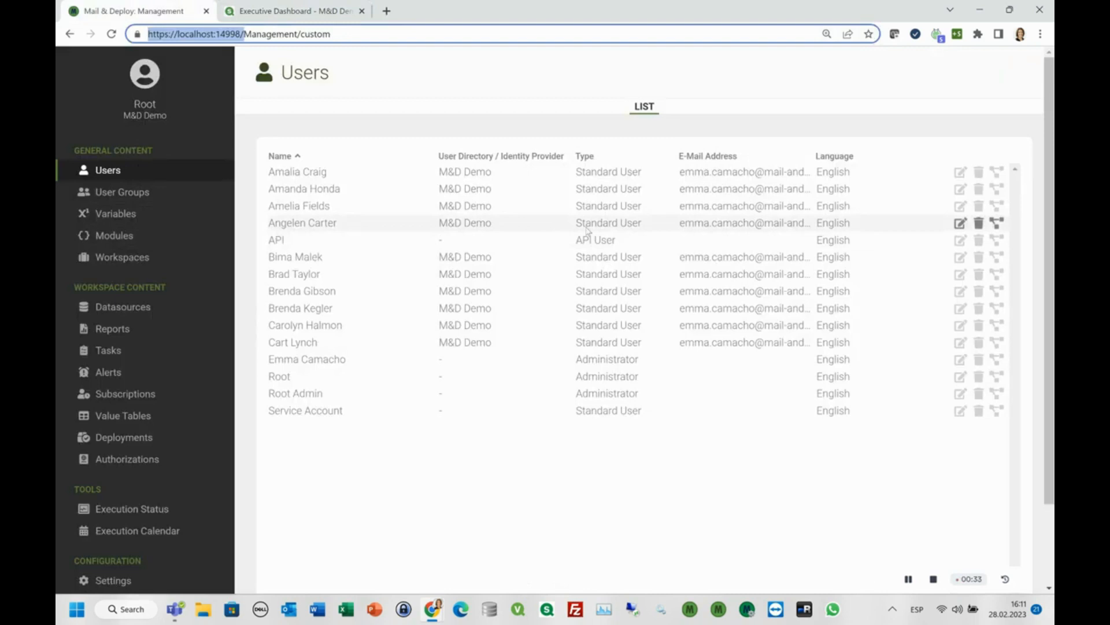
pyautogui.click(961, 240)
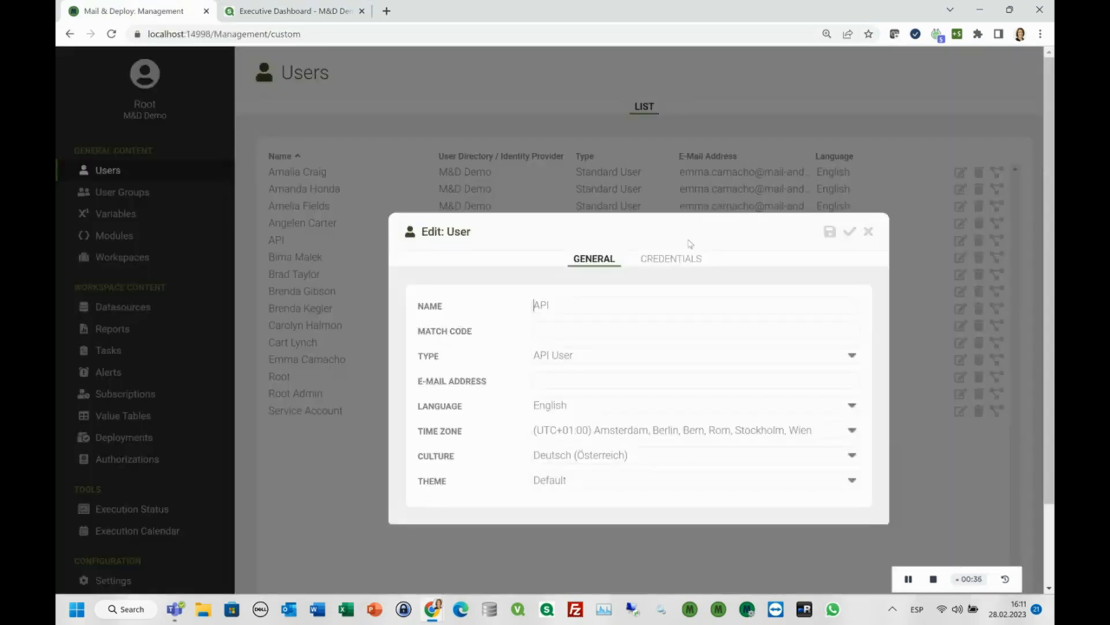
pyautogui.click(687, 260)
pyautogui.moveTo(533, 422); pyautogui.dragTo(928, 424)
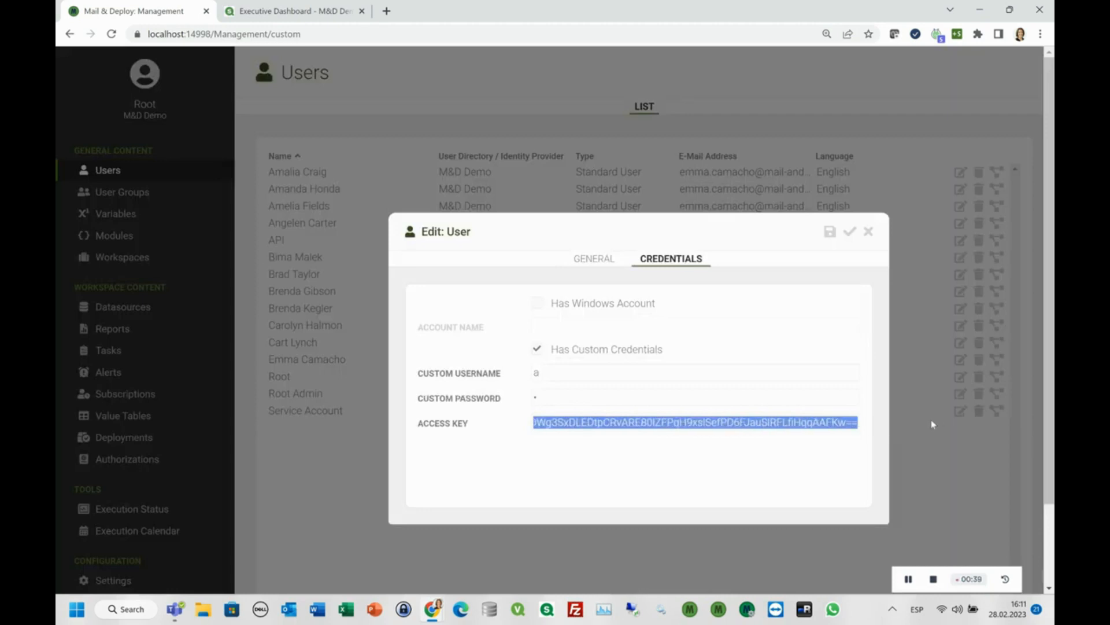
pyautogui.click(268, 12)
pyautogui.click(905, 251)
pyautogui.hotkey('ctrl', 'v')
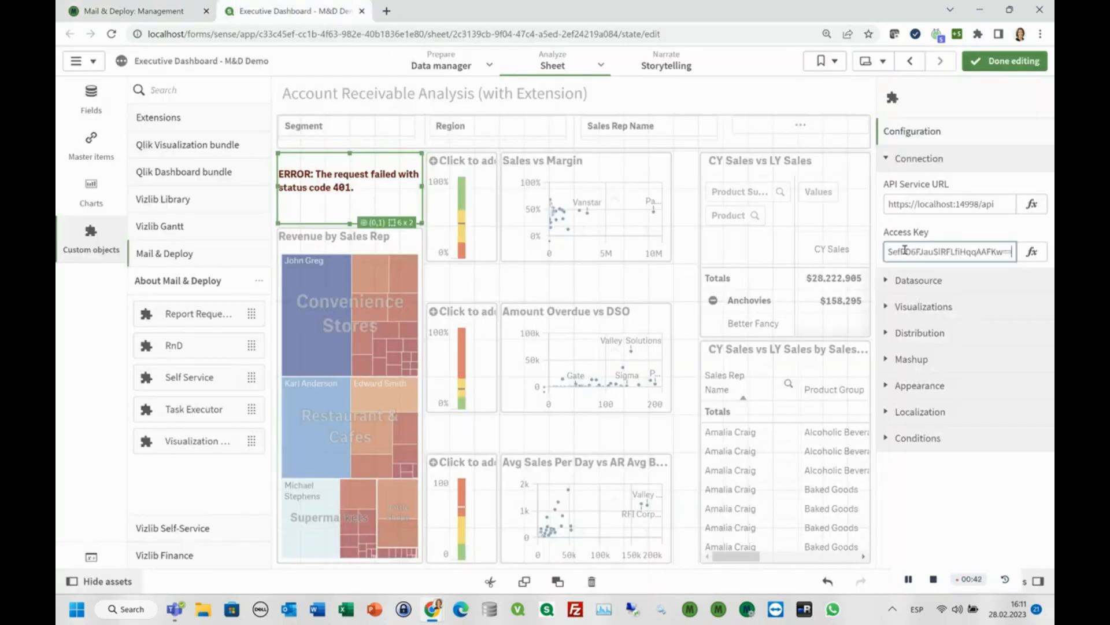
pyautogui.press('Return')
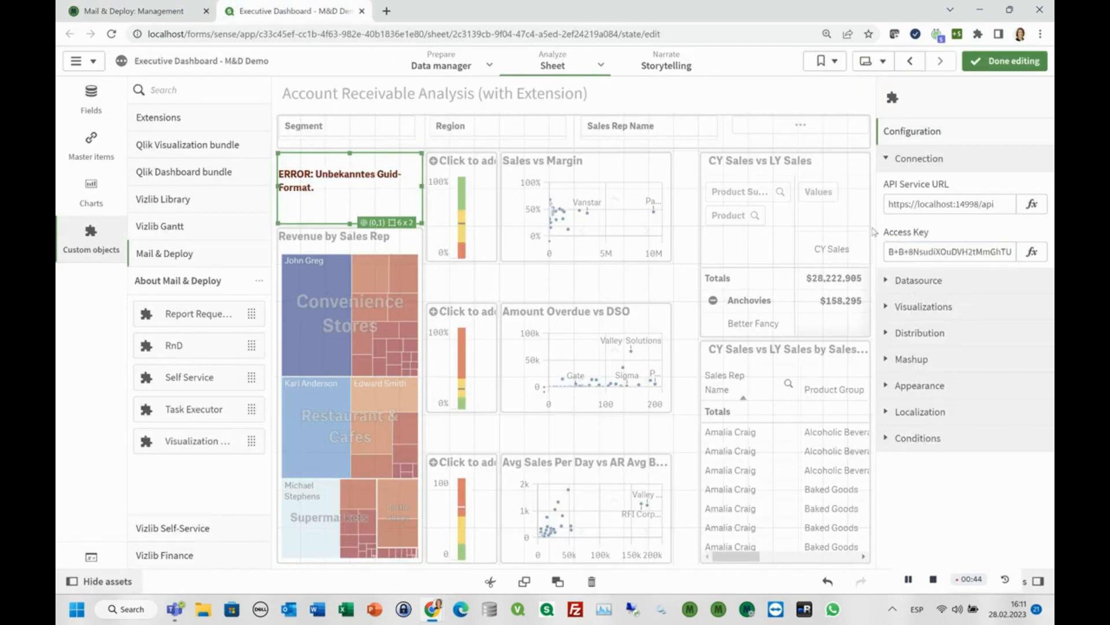
# Set the object's workspace to M&D Demo and its datasource to Executive Dashboard.
pyautogui.click(889, 282)
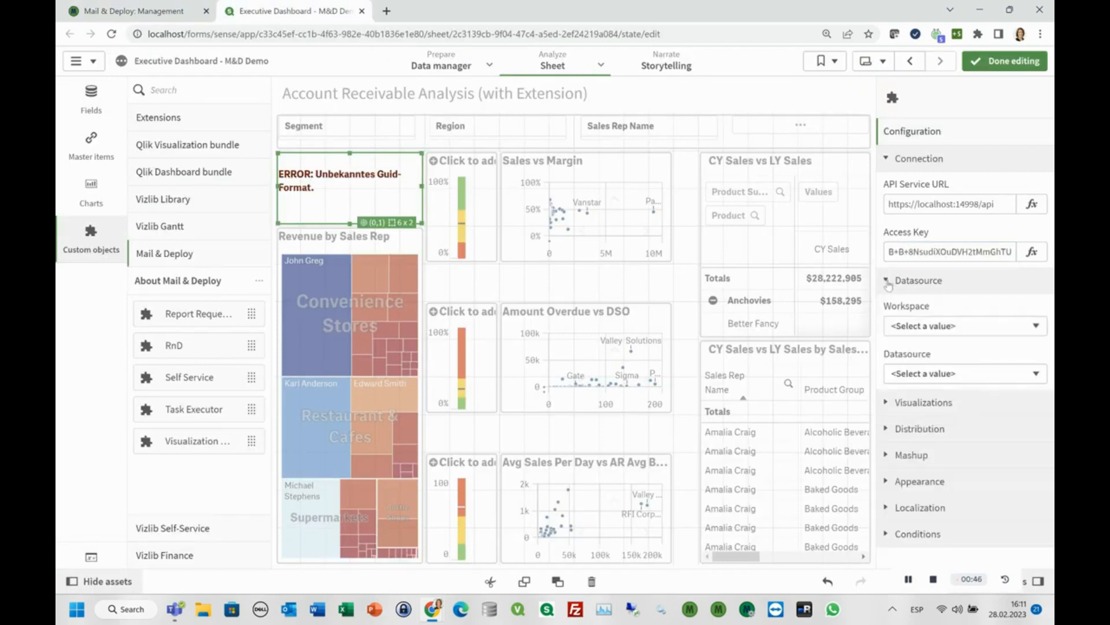
pyautogui.click(933, 326)
pyautogui.click(934, 354)
pyautogui.click(924, 374)
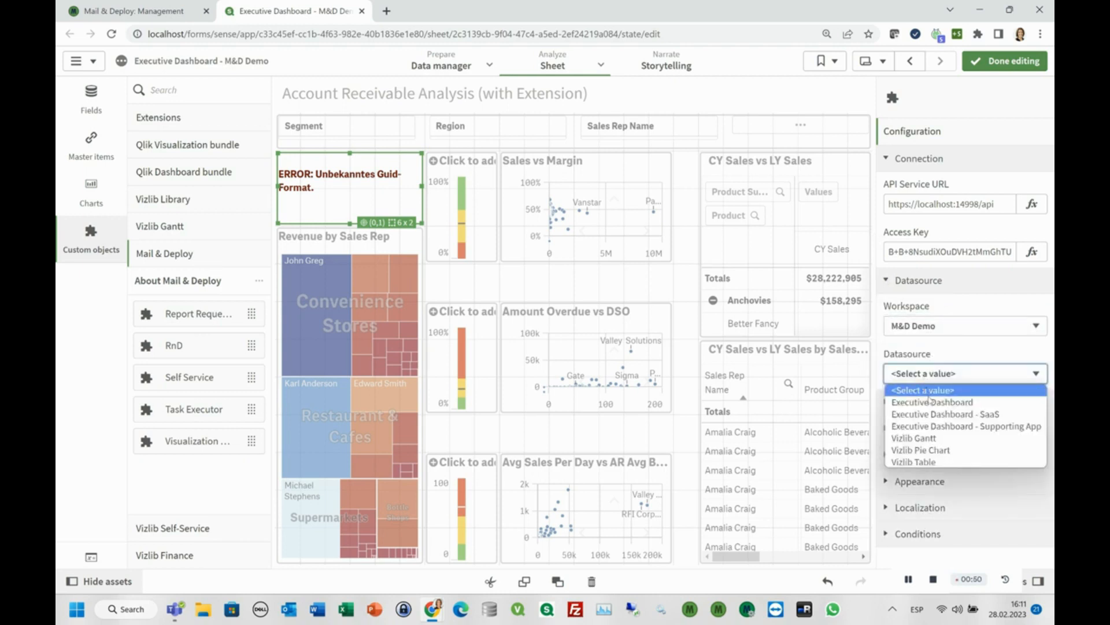
pyautogui.click(929, 401)
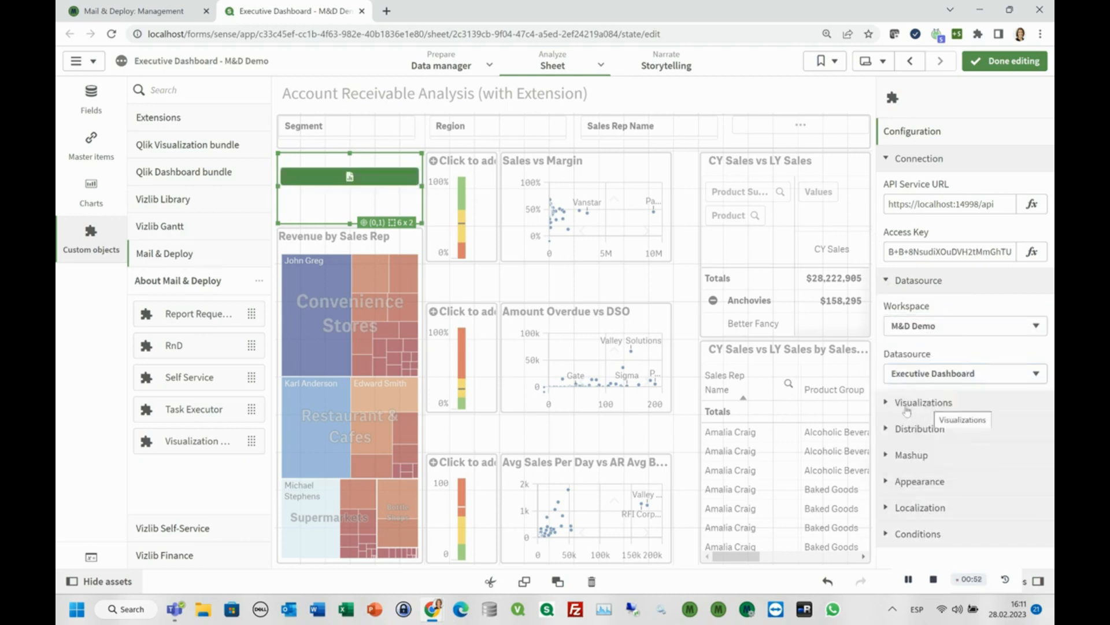
# Examine the object's exportable visualizations, distribution type and mashup options.
pyautogui.click(906, 409)
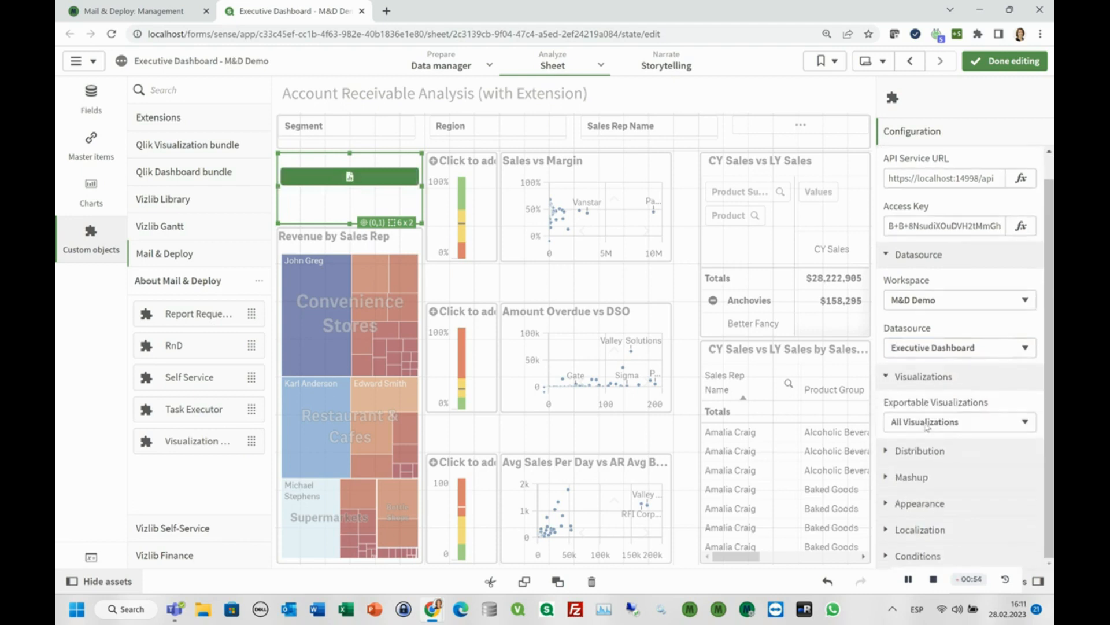
pyautogui.click(925, 425)
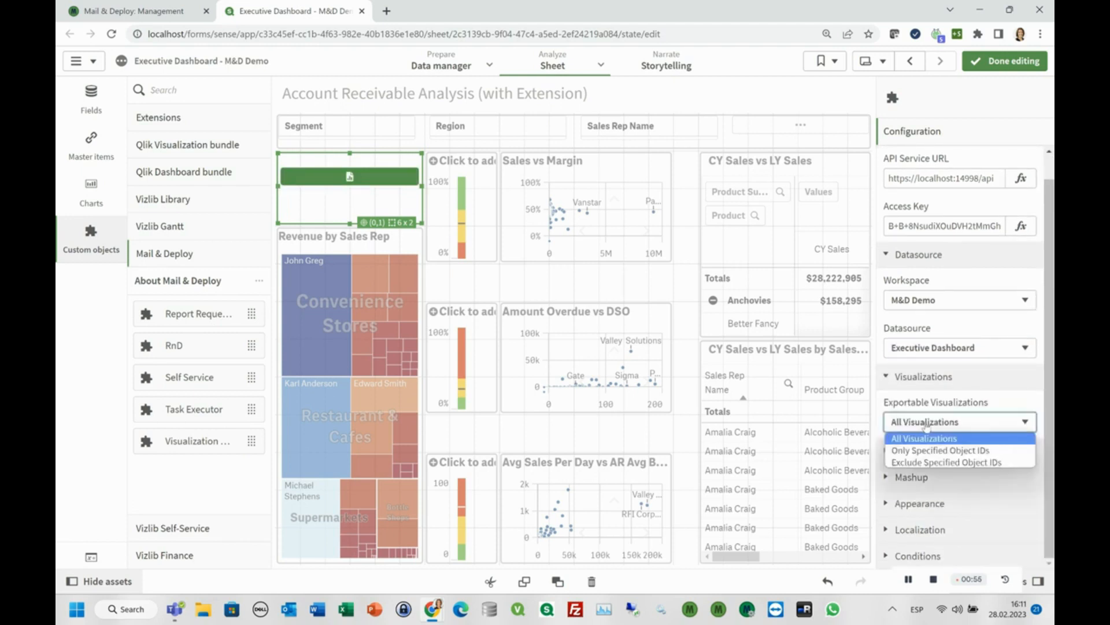
pyautogui.click(925, 426)
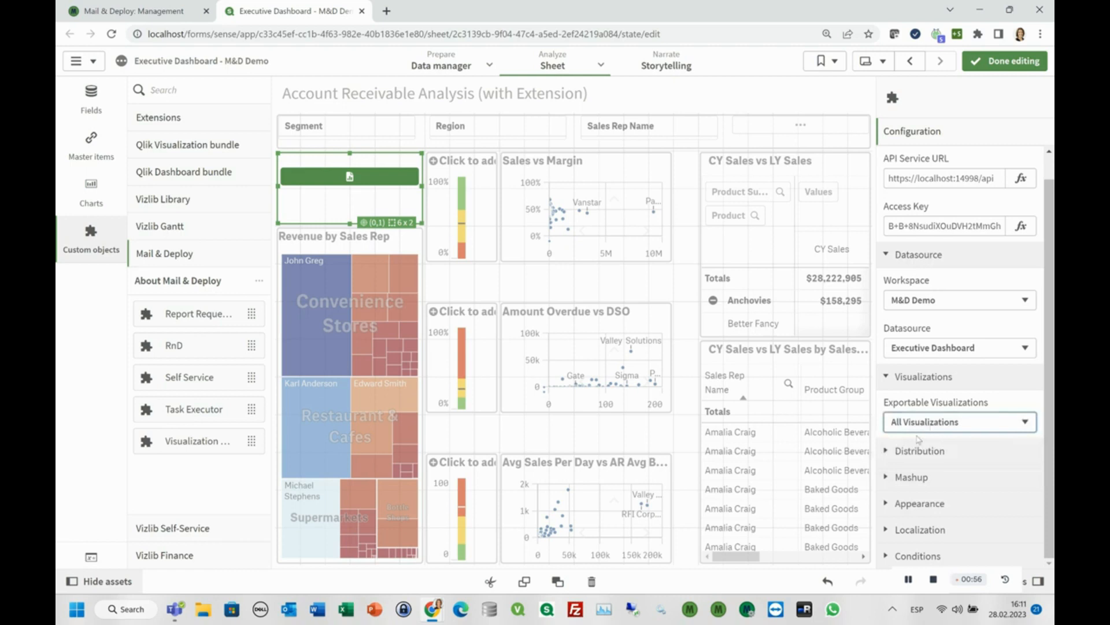
pyautogui.click(891, 454)
pyautogui.scroll(-1, 937, 457)
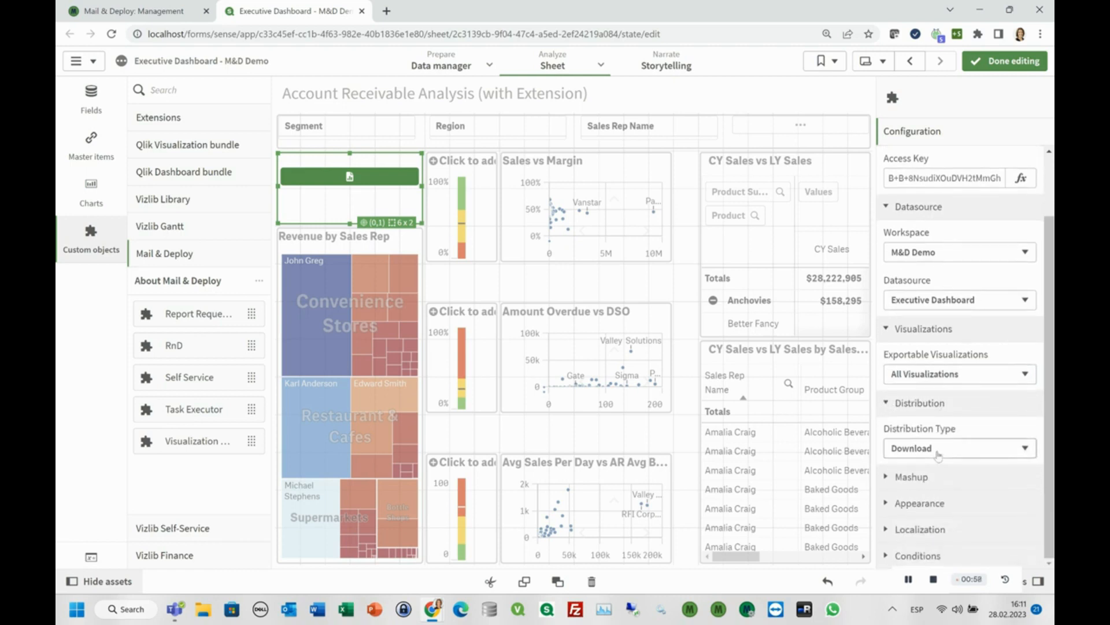
pyautogui.click(938, 455)
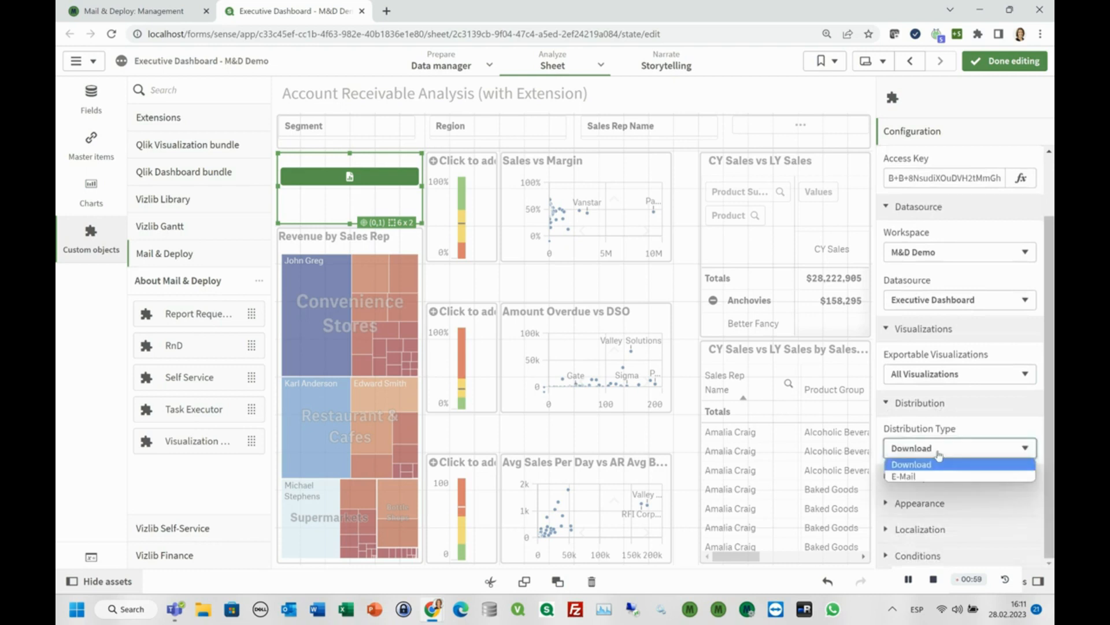
pyautogui.click(938, 455)
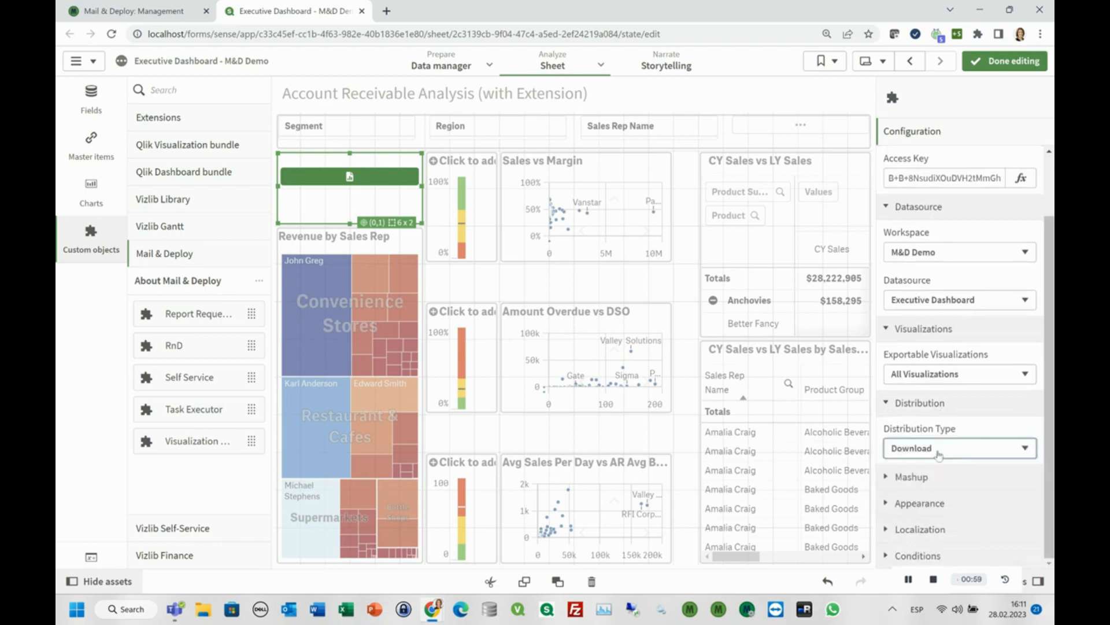
pyautogui.click(889, 479)
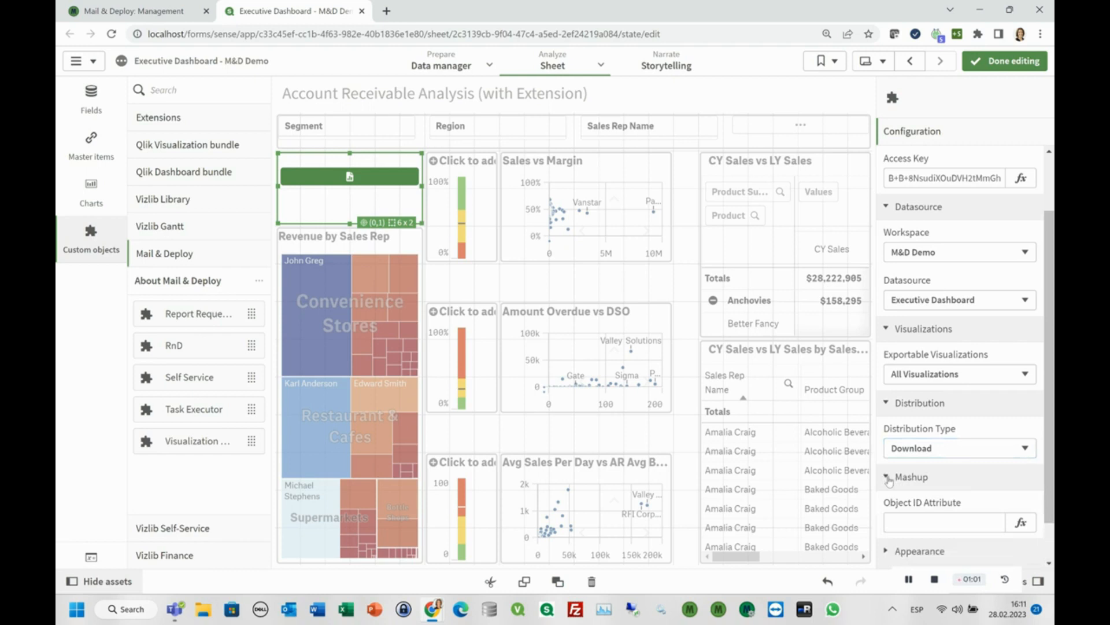
pyautogui.scroll(-1, 889, 481)
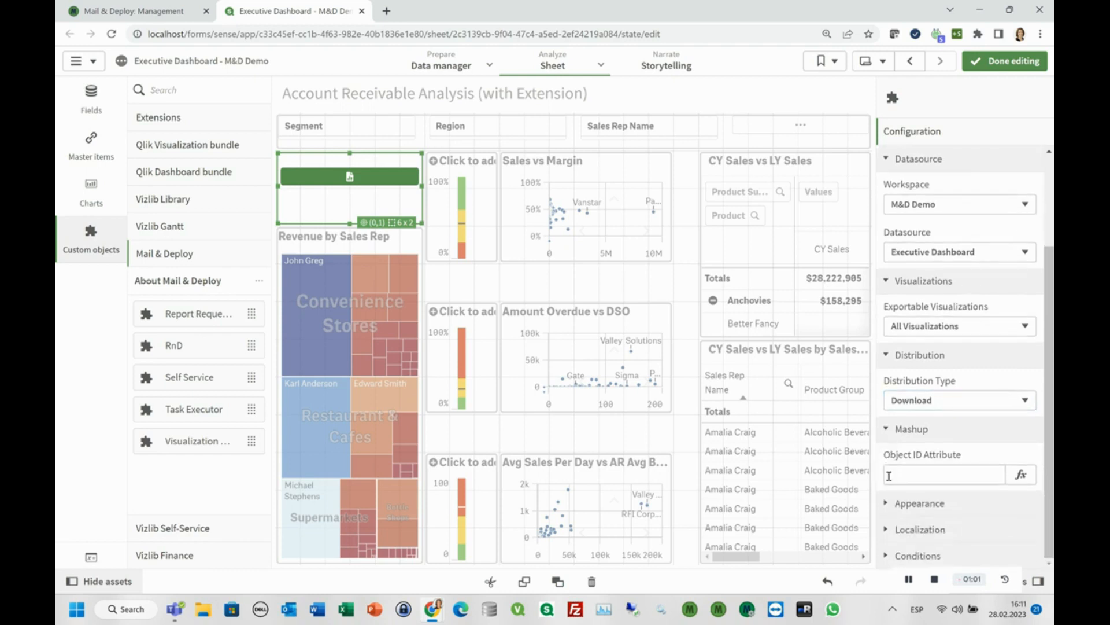
pyautogui.click(888, 433)
# Set the export button's background color to the expression =blue().
pyautogui.click(891, 503)
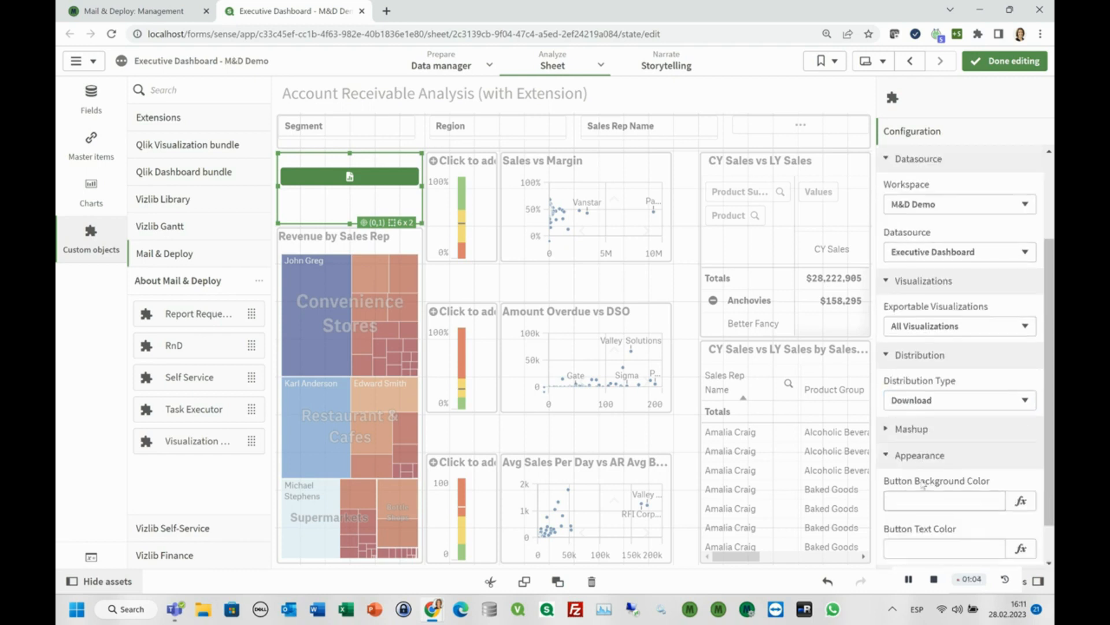
pyautogui.scroll(-1, 923, 484)
pyautogui.click(927, 460)
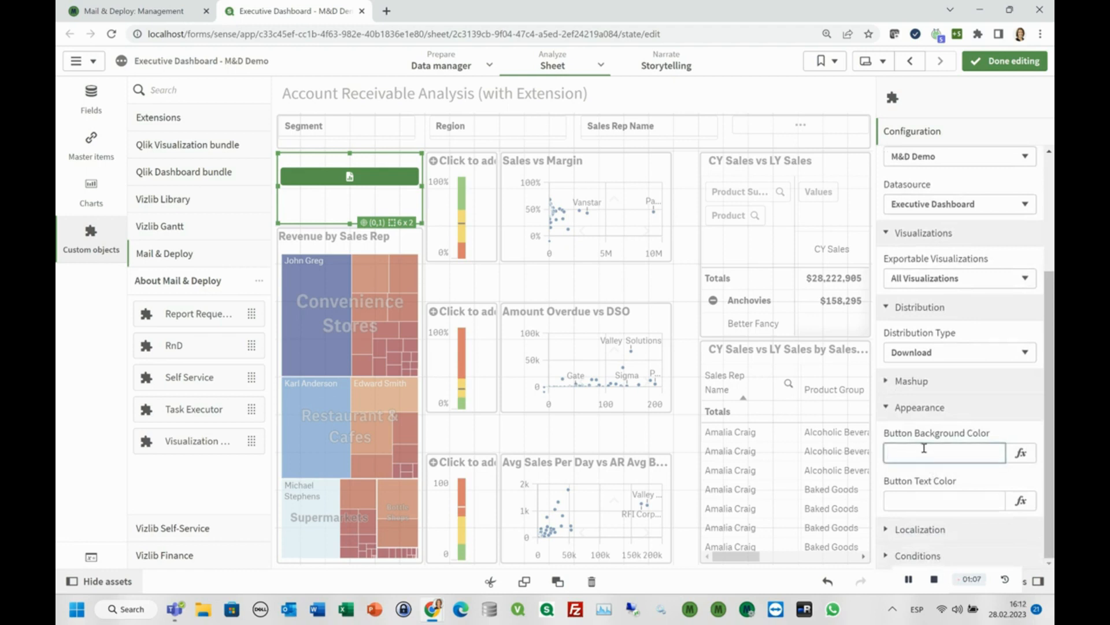
pyautogui.write('blue()')
pyautogui.press('Return')
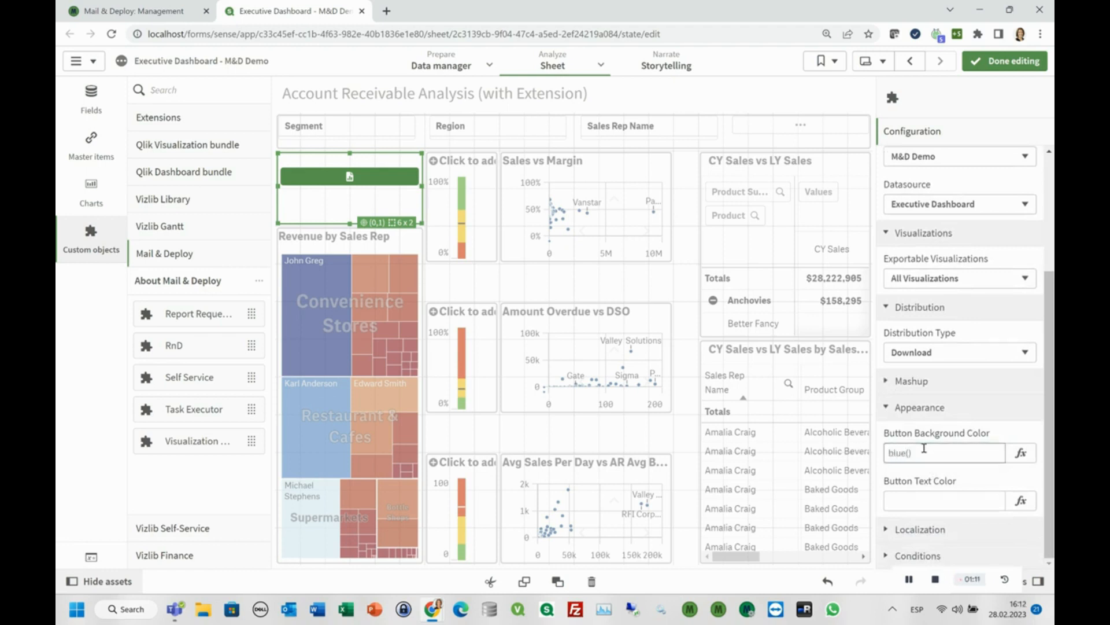
pyautogui.click(924, 452)
pyautogui.press('Home')
pyautogui.write('=')
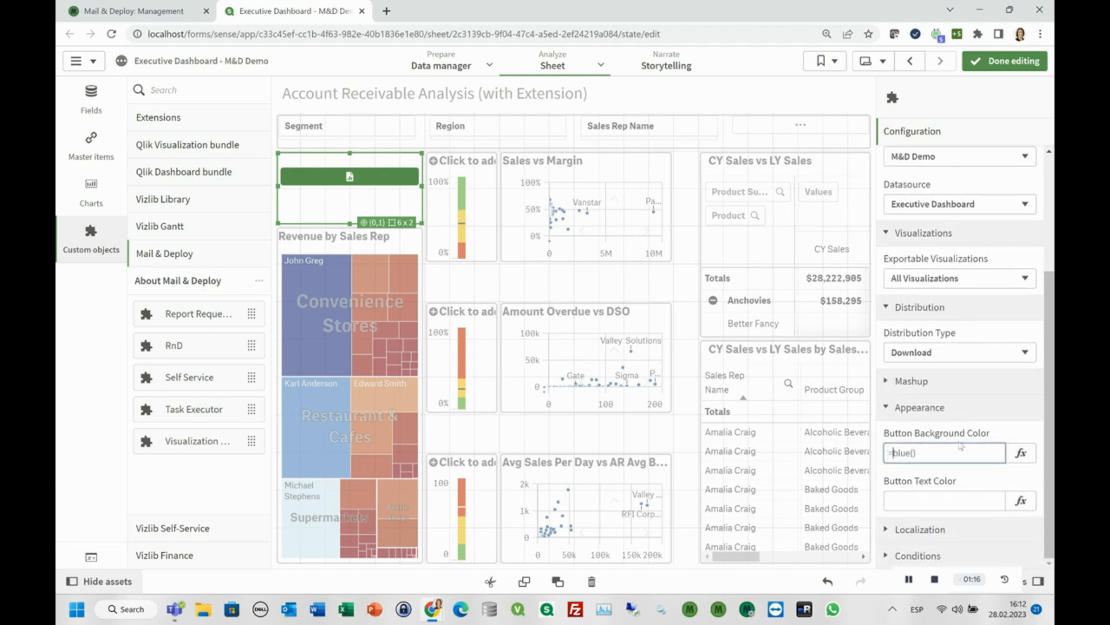
pyautogui.press('Return')
# Set the export button's text color to the expression =yellow().
pyautogui.click(907, 503)
pyautogui.write('=yellow()')
pyautogui.press('Return')
# Set the button caption to "Export" and the processing button caption to "Wait a bit..." in the localization settings.
pyautogui.click(920, 529)
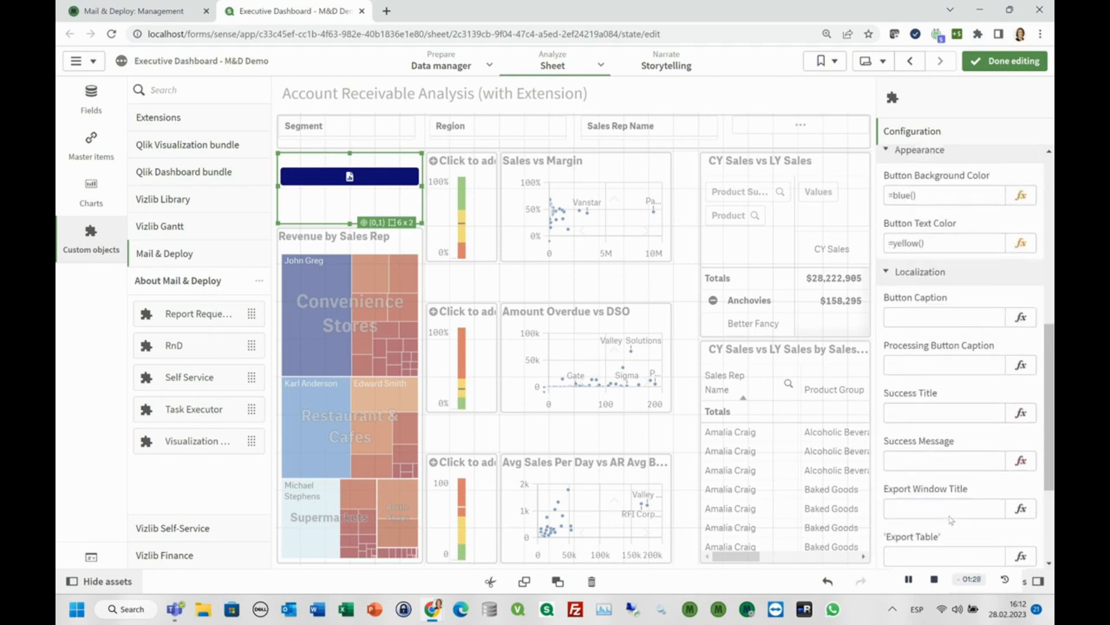
pyautogui.click(914, 250)
pyautogui.write('Expor')
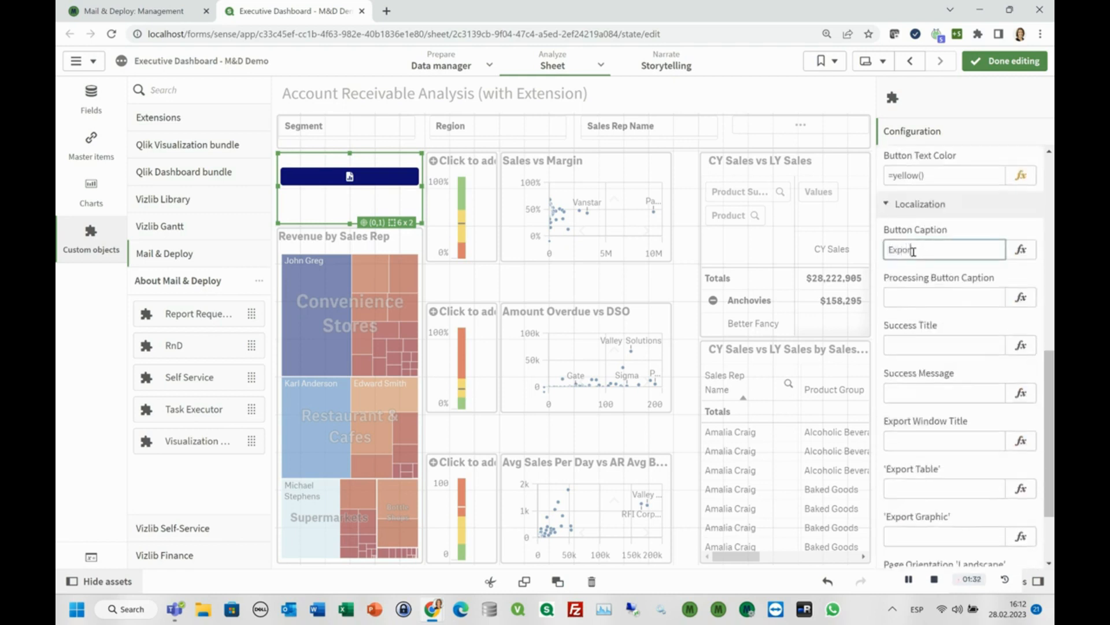
pyautogui.write('t')
pyautogui.press('Return')
pyautogui.click(965, 289)
pyautogui.write('Wait a bit')
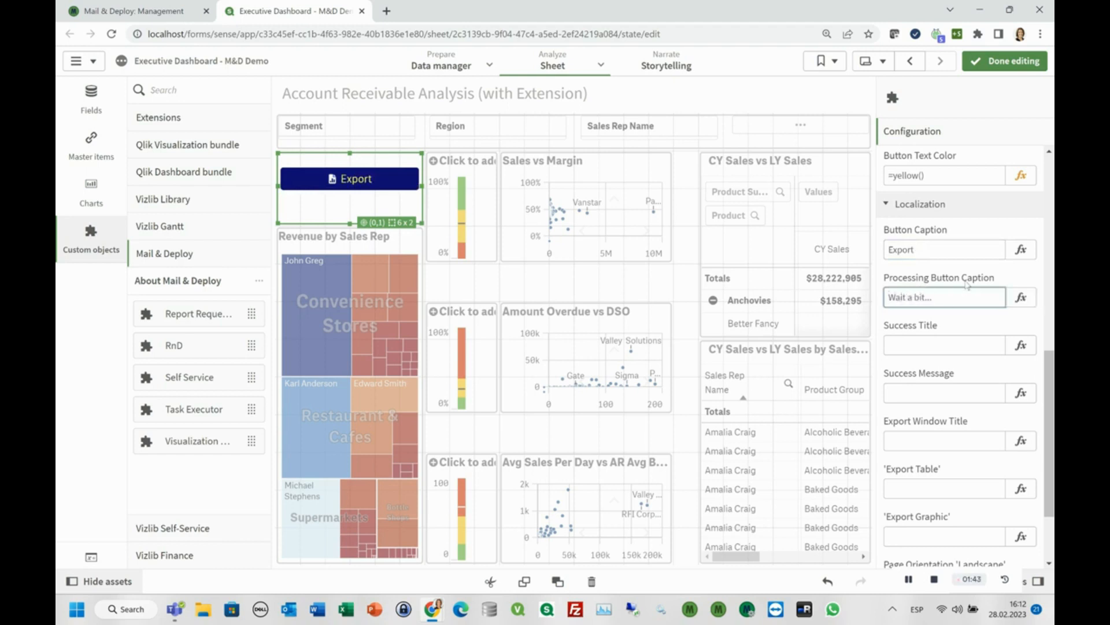
# Set the success title to "Success Title" and the success message to "Message".
pyautogui.click(948, 347)
pyautogui.write('Success Title')
pyautogui.click(930, 382)
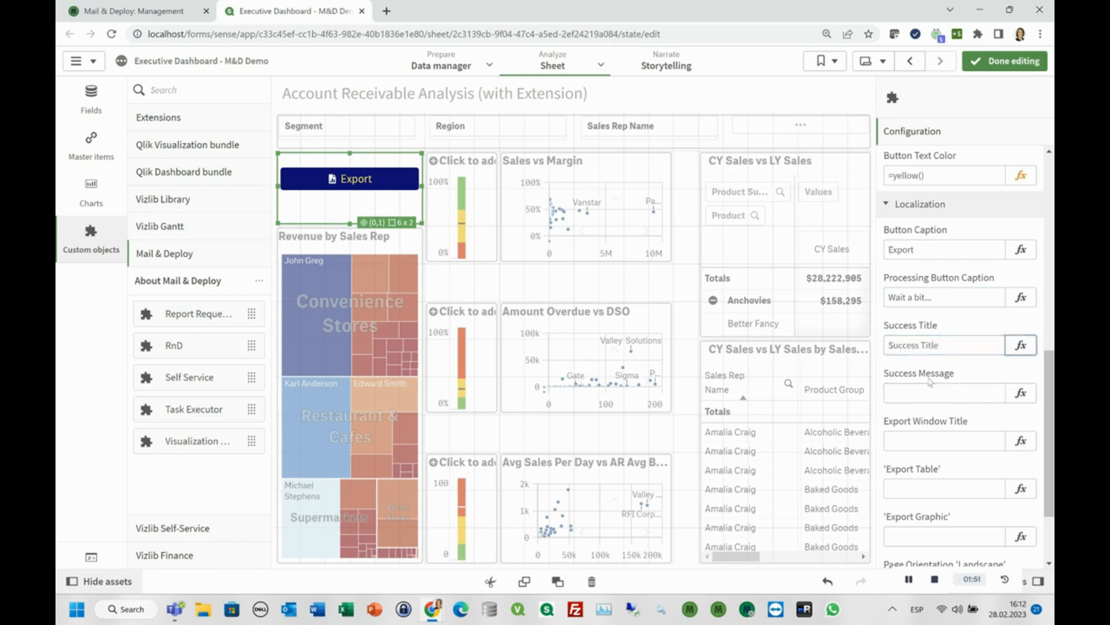
pyautogui.write('Message')
# Set the export window's title to "Export window title".
pyautogui.click(907, 444)
pyautogui.write('Export')
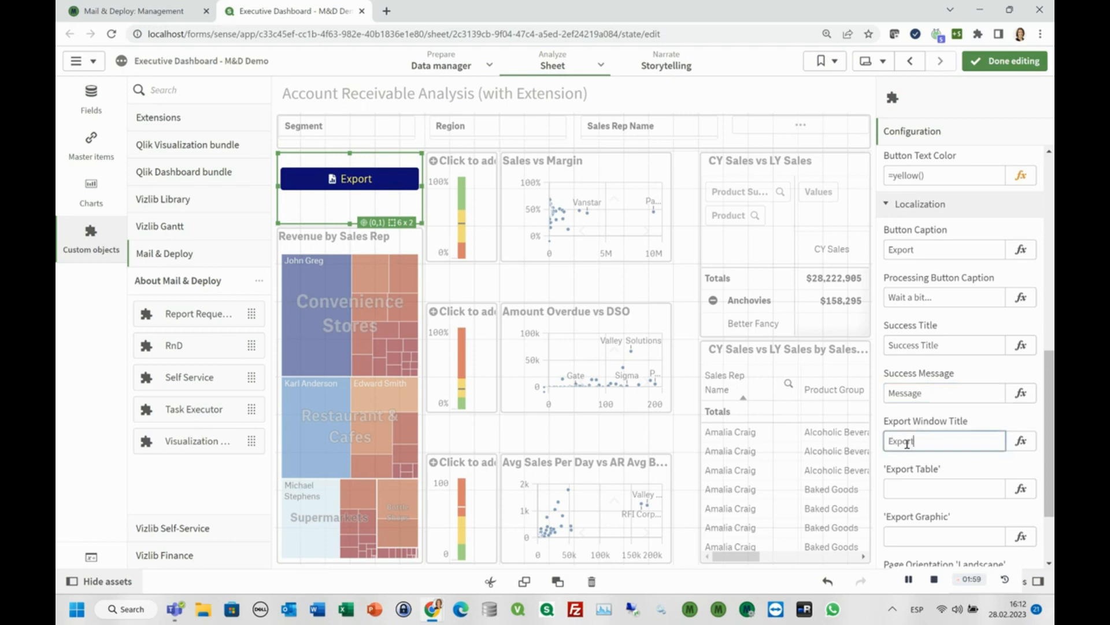
pyautogui.write(' window title')
# Label the table export option "Table" and the graphic export option "Graphic".
pyautogui.click(923, 489)
pyautogui.write('Table')
pyautogui.click(920, 536)
pyautogui.write('Graphic')
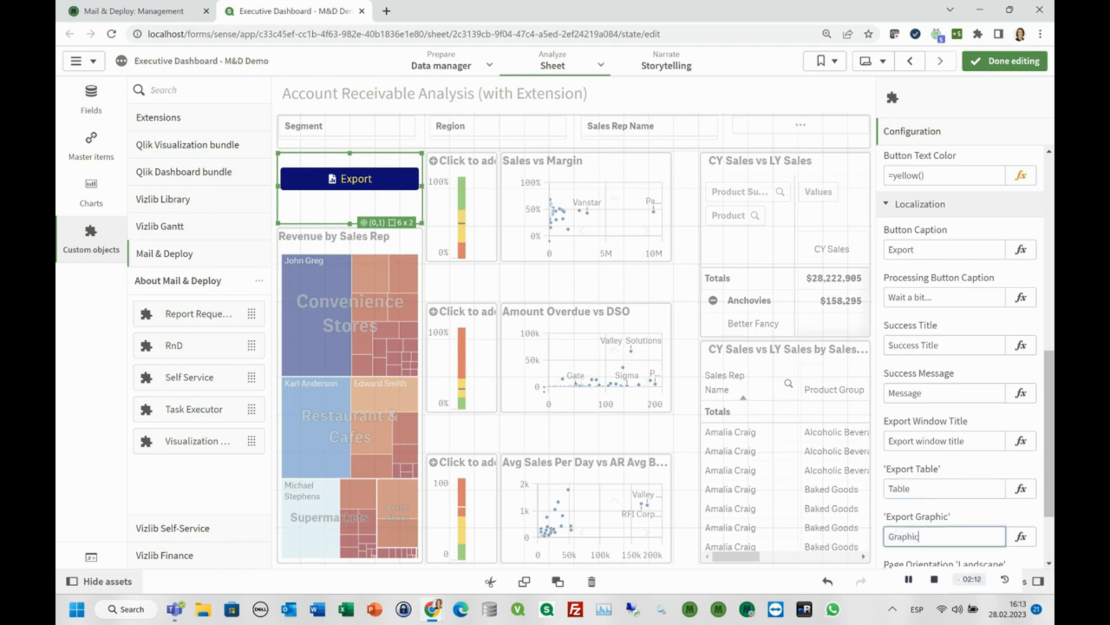
# Label the page orientation options "Landscape" and "Portrait".
pyautogui.scroll(-3, 960, 439)
pyautogui.click(920, 476)
pyautogui.write('Landscape')
pyautogui.click(920, 527)
pyautogui.write('Portrait')
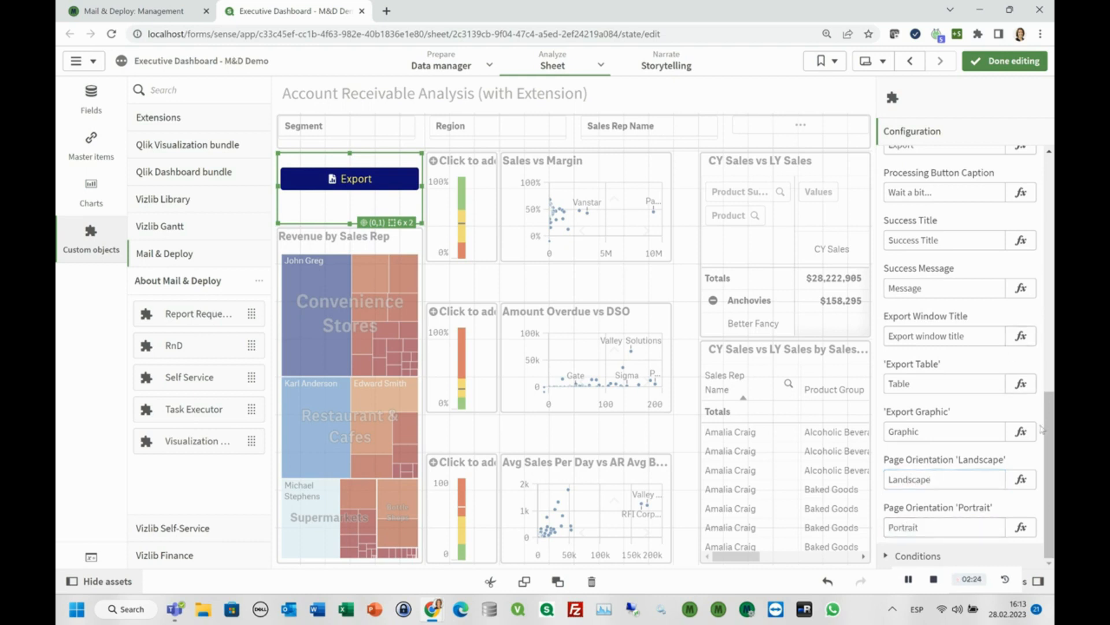
# Set the export button's show condition to the expression =GetSelectedCount(Region)>0.
pyautogui.click(885, 556)
pyautogui.click(933, 409)
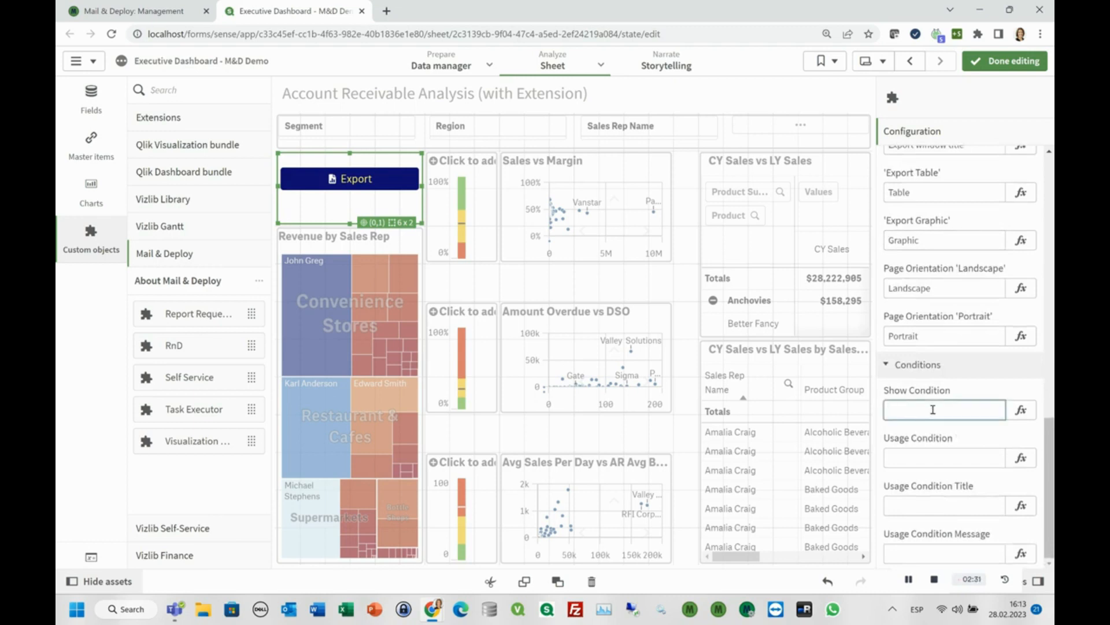
pyautogui.write('GetSele')
pyautogui.click(1021, 410)
pyautogui.press('Delete')
pyautogui.press('End')
pyautogui.write('cted')
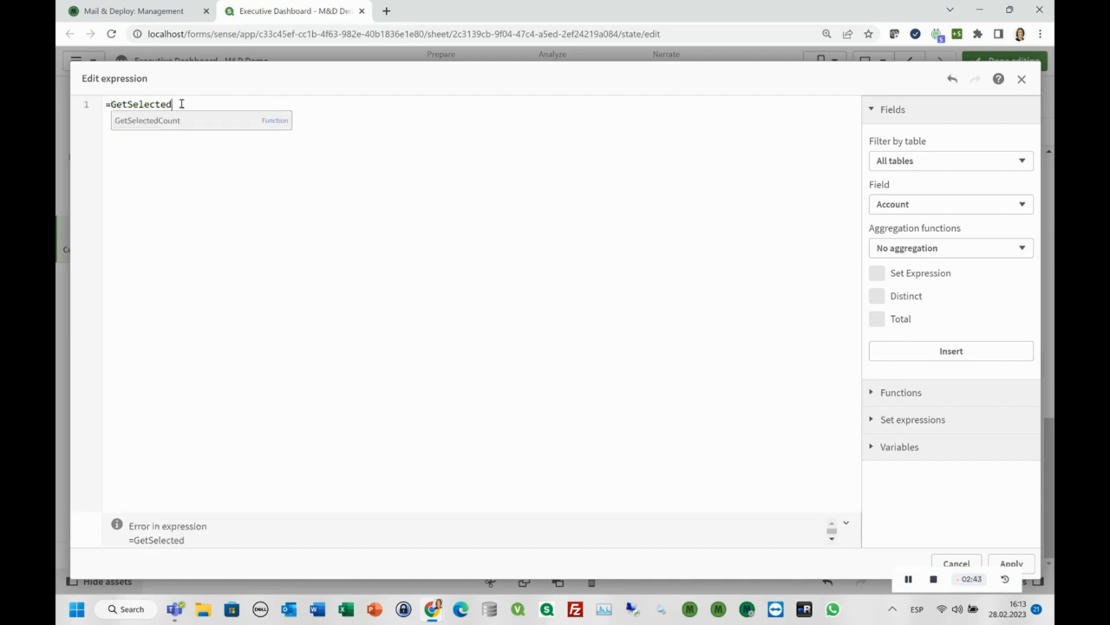
pyautogui.click(177, 124)
pyautogui.write('(')
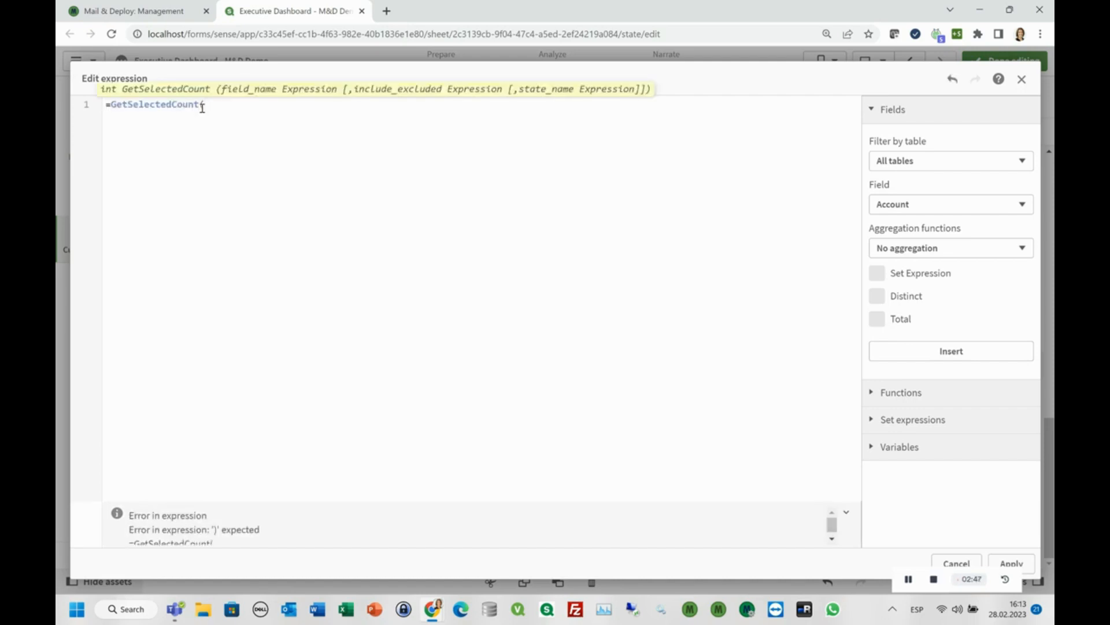
pyautogui.write('Region')
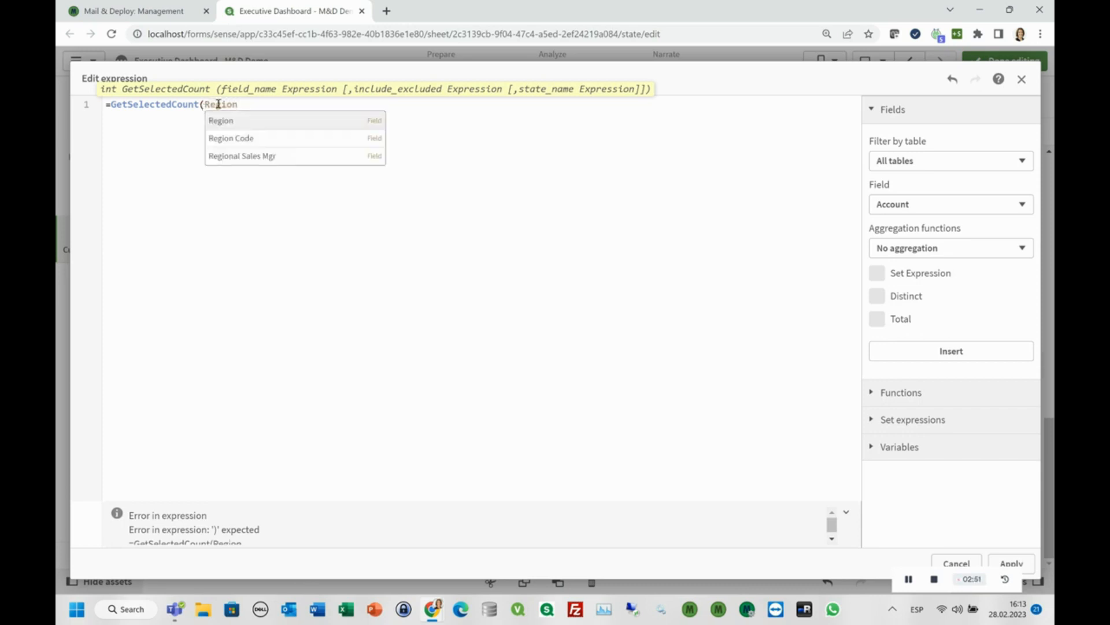
pyautogui.click(239, 121)
pyautogui.write(')>0')
pyautogui.click(1011, 562)
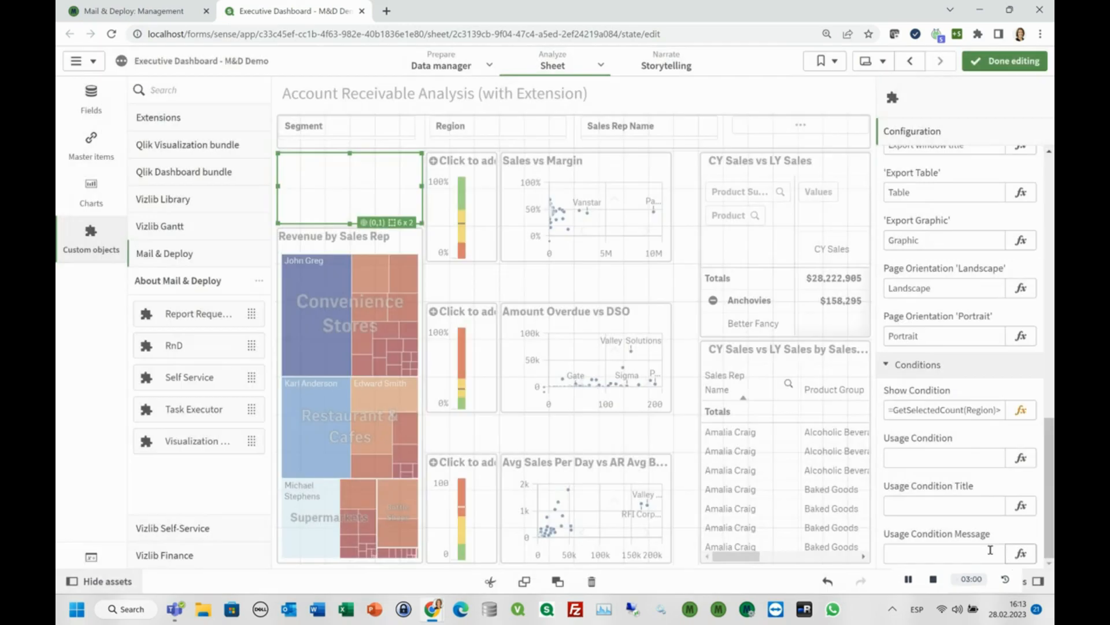
# Set the export button's usage condition to the expression =GetSelectedCount(Region)>5.
pyautogui.click(914, 456)
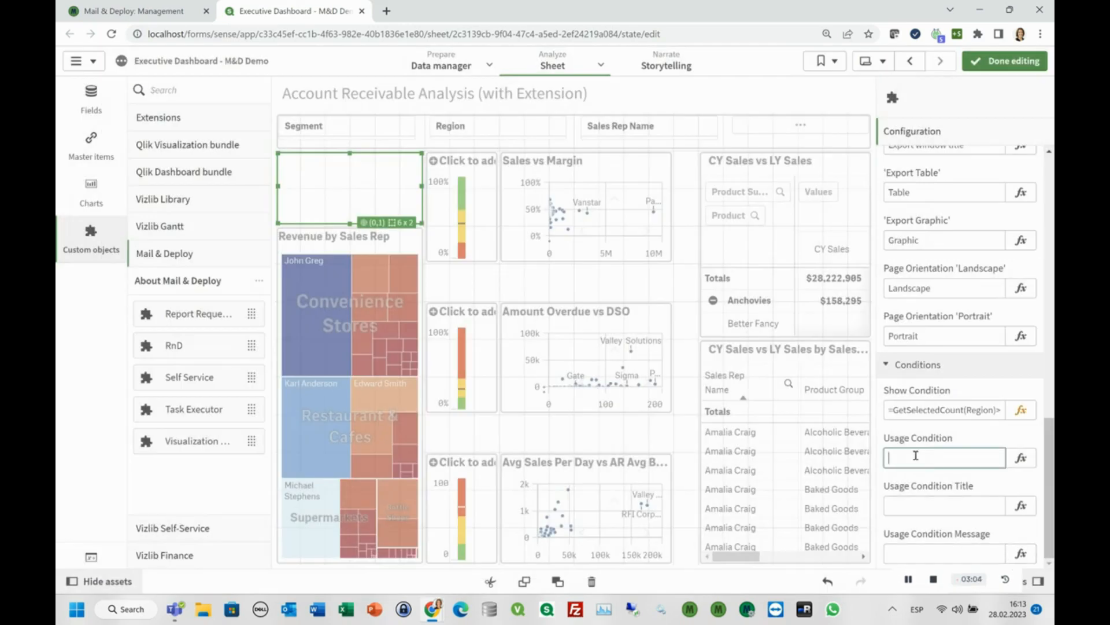
pyautogui.write('=Get')
pyautogui.click(1019, 457)
pyautogui.write('Selecte')
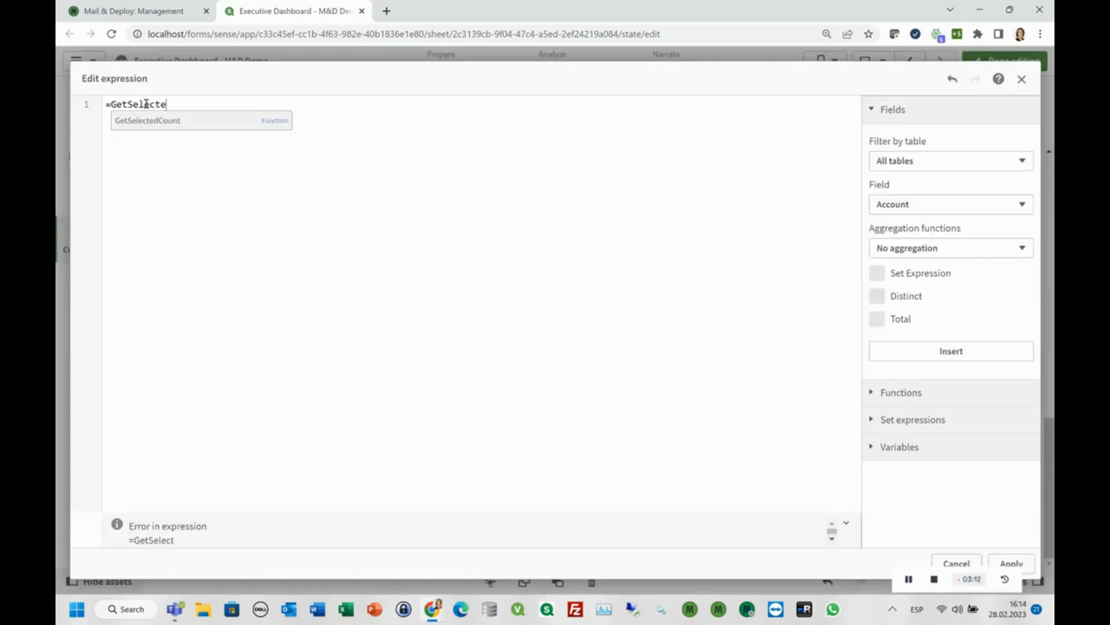
pyautogui.click(154, 123)
pyautogui.write('Region')
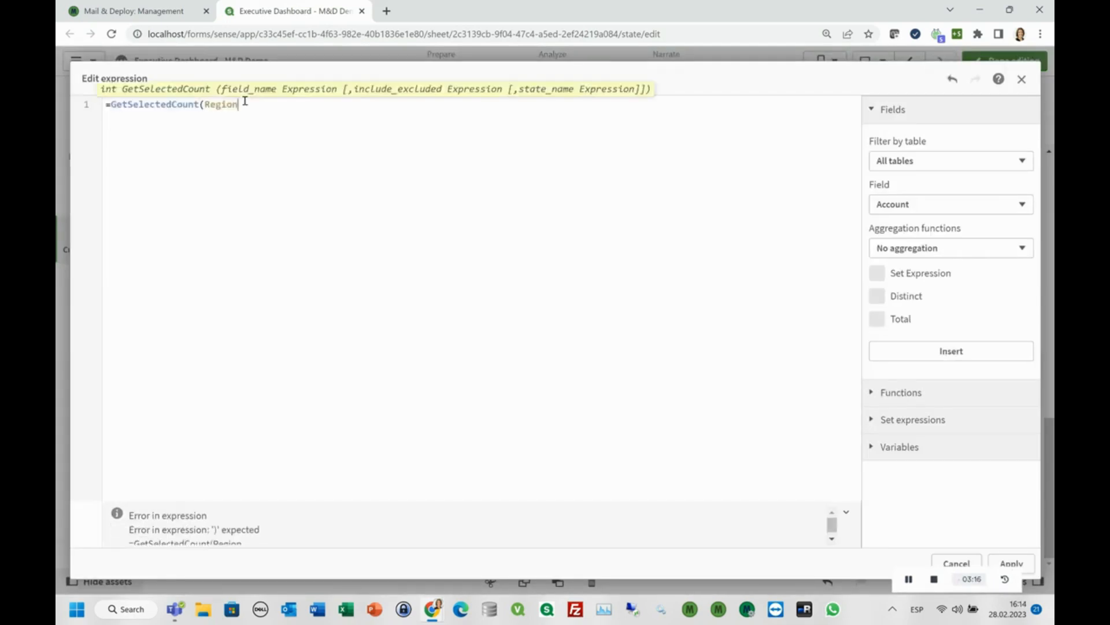
pyautogui.write(')>5')
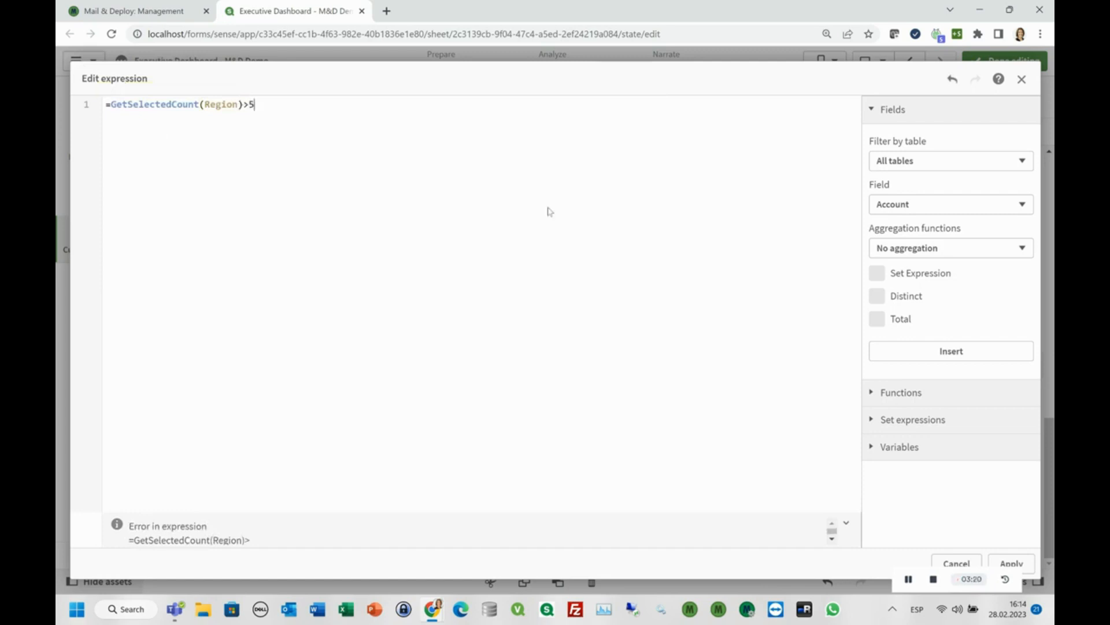
pyautogui.click(999, 563)
# Set the usage condition title to "Usage condition title" and its message to "Please select more than 5 regions".
pyautogui.click(943, 503)
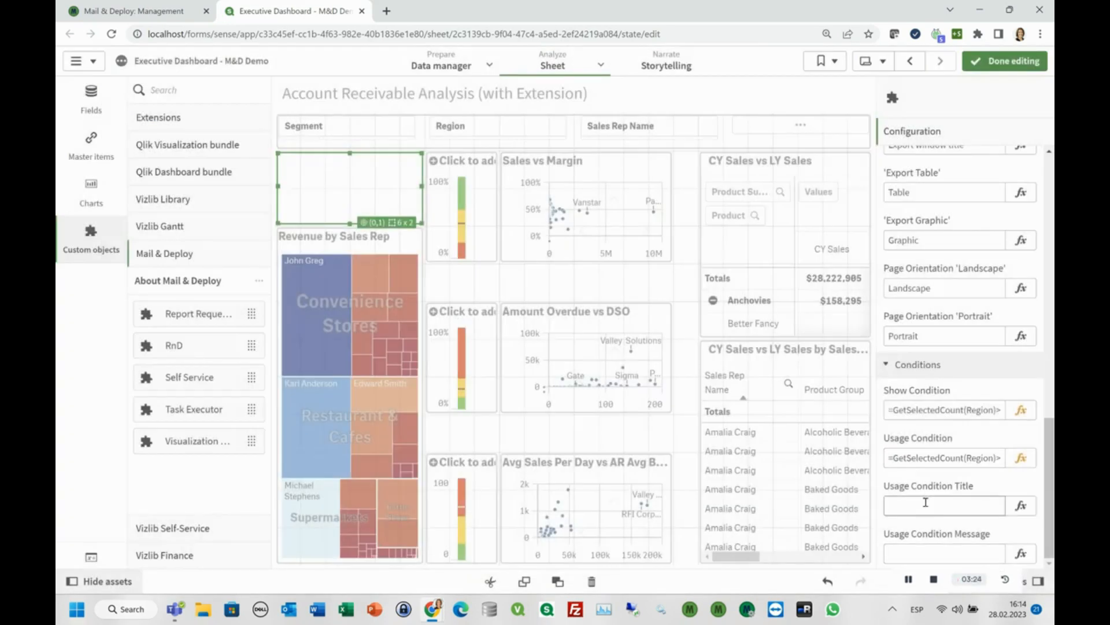
pyautogui.write('UYsag')
pyautogui.press('BackSpace')
pyautogui.write('sage condition title')
pyautogui.press('Tab')
pyautogui.write('Please s')
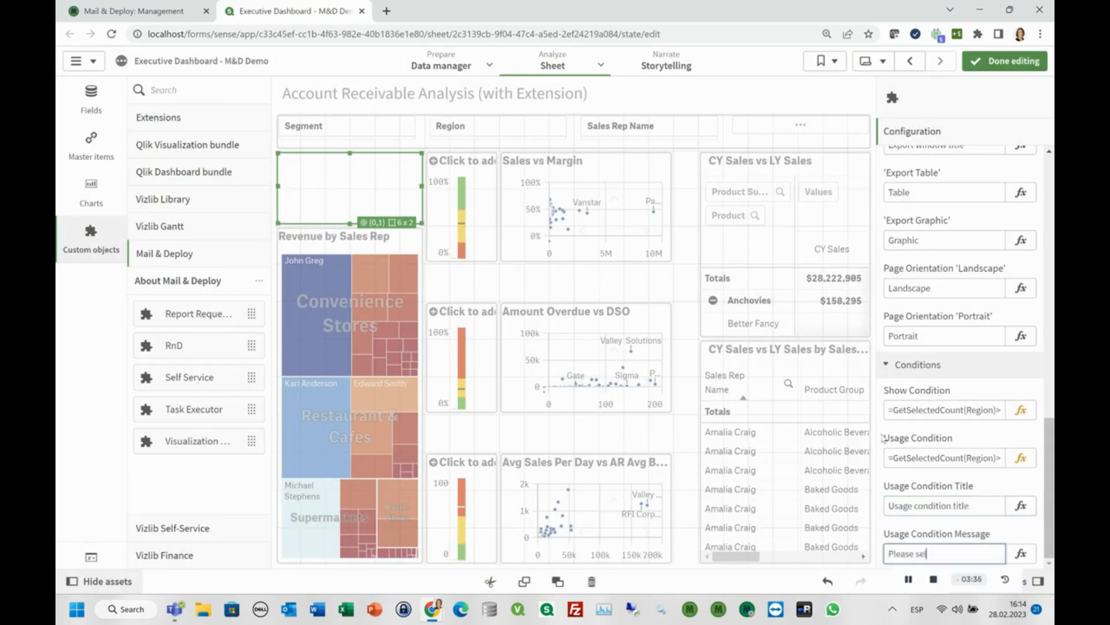
pyautogui.write('elect more than 5 regions')
pyautogui.press('Tab')
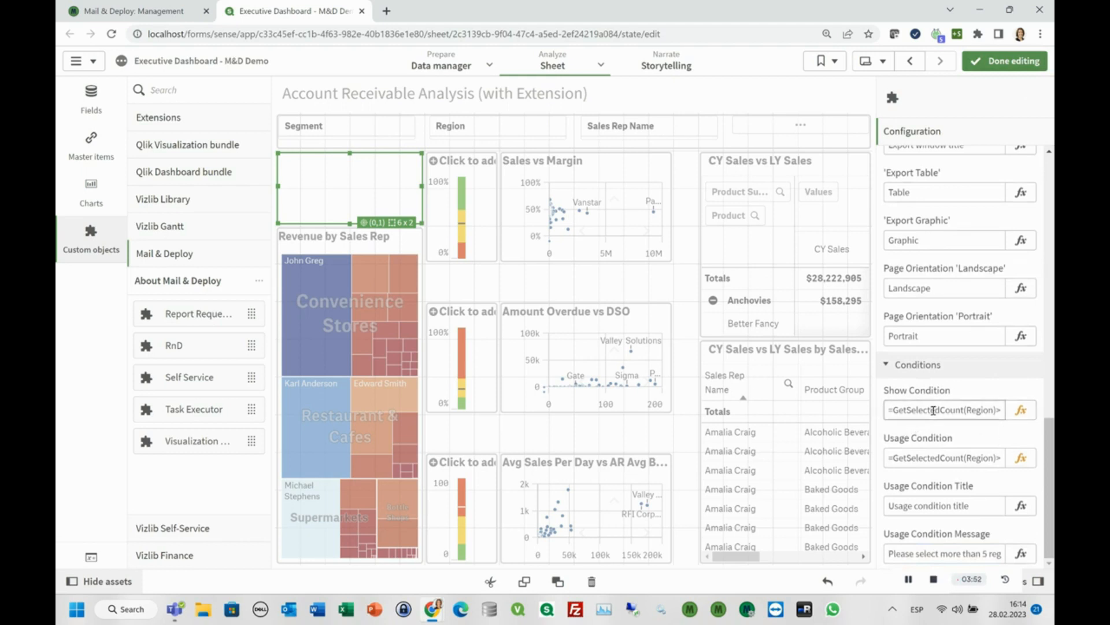
# Finish editing the sheet and filter the Region field to Africa.
pyautogui.moveTo(933, 409); pyautogui.dragTo(993, 408)
pyautogui.click(1009, 61)
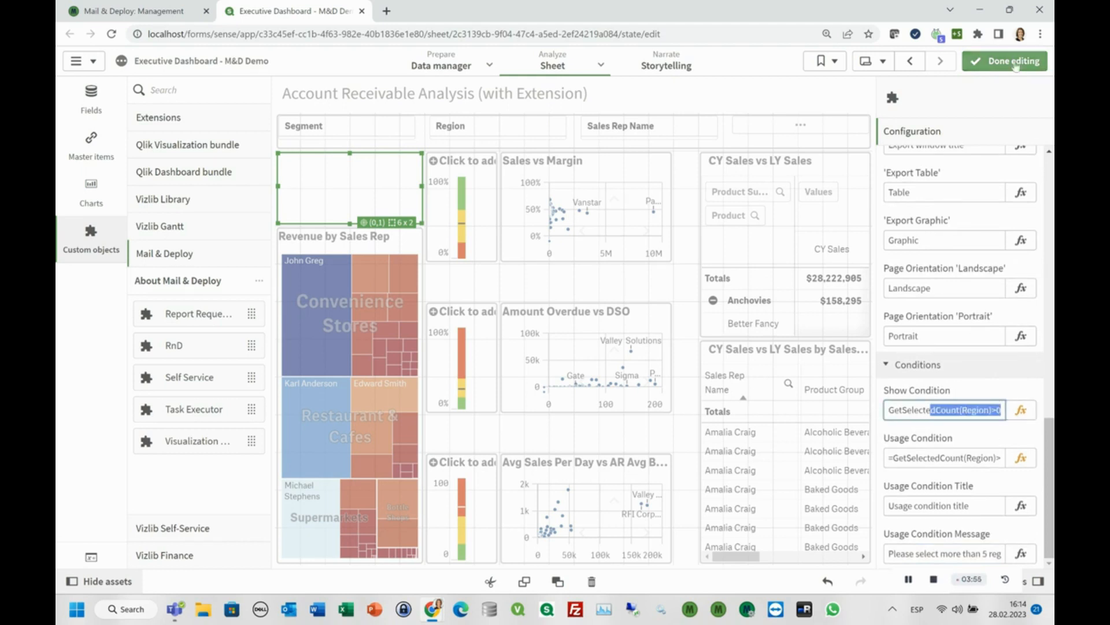
pyautogui.click(249, 153)
pyautogui.click(256, 250)
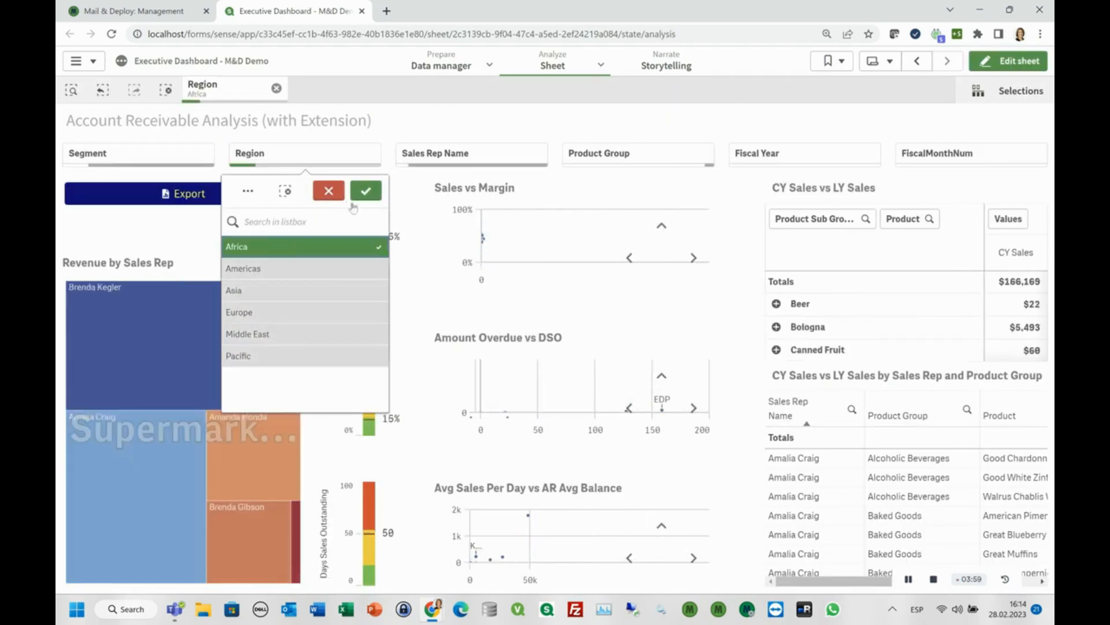
pyautogui.click(220, 176)
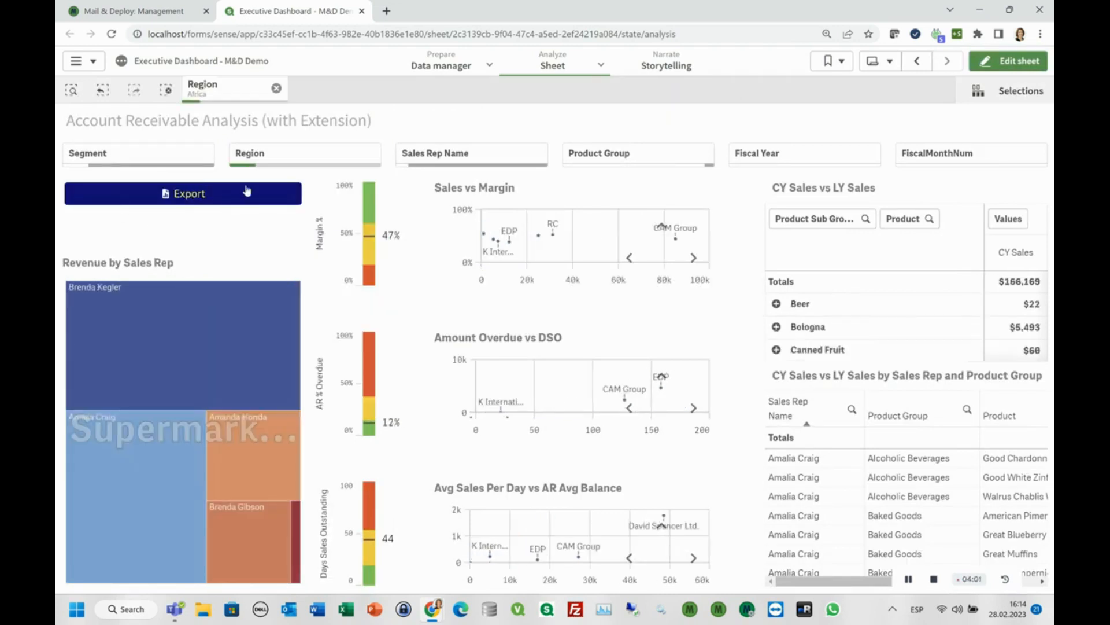
# Try the export with only one region selected, and extend the Region filter to all regions from Africa to Pacific.
pyautogui.click(191, 199)
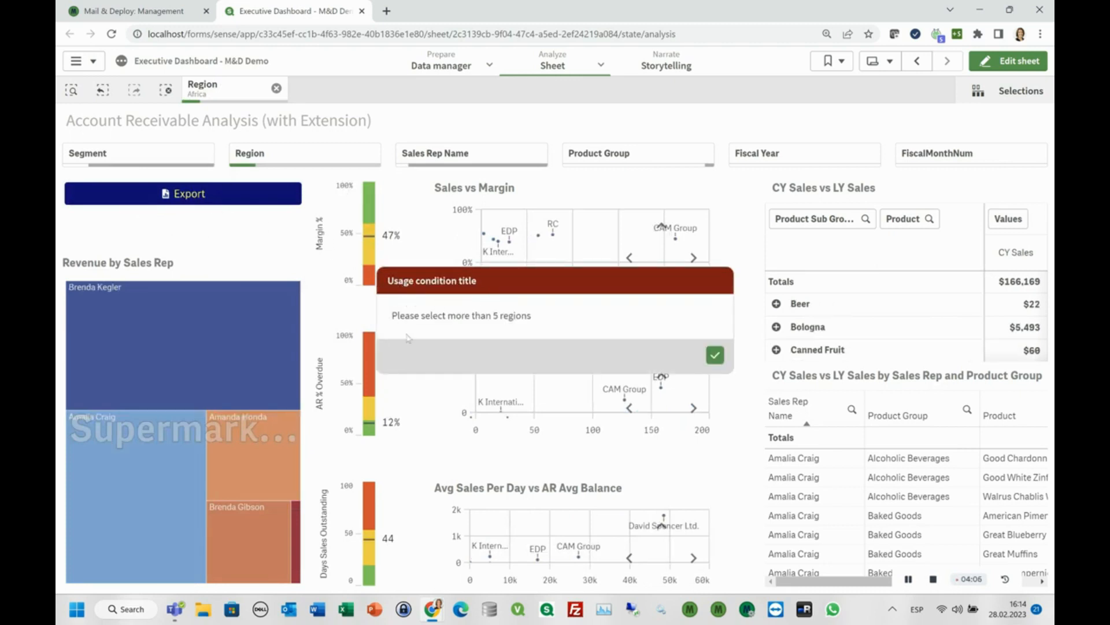
pyautogui.click(715, 354)
pyautogui.click(306, 155)
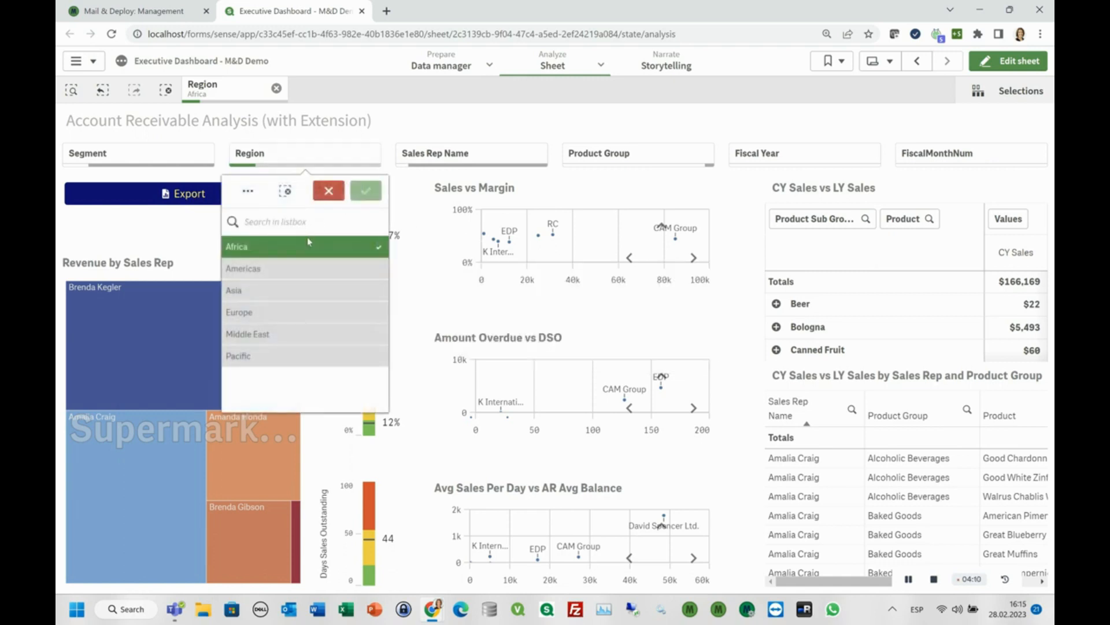
pyautogui.moveTo(309, 248); pyautogui.dragTo(312, 356)
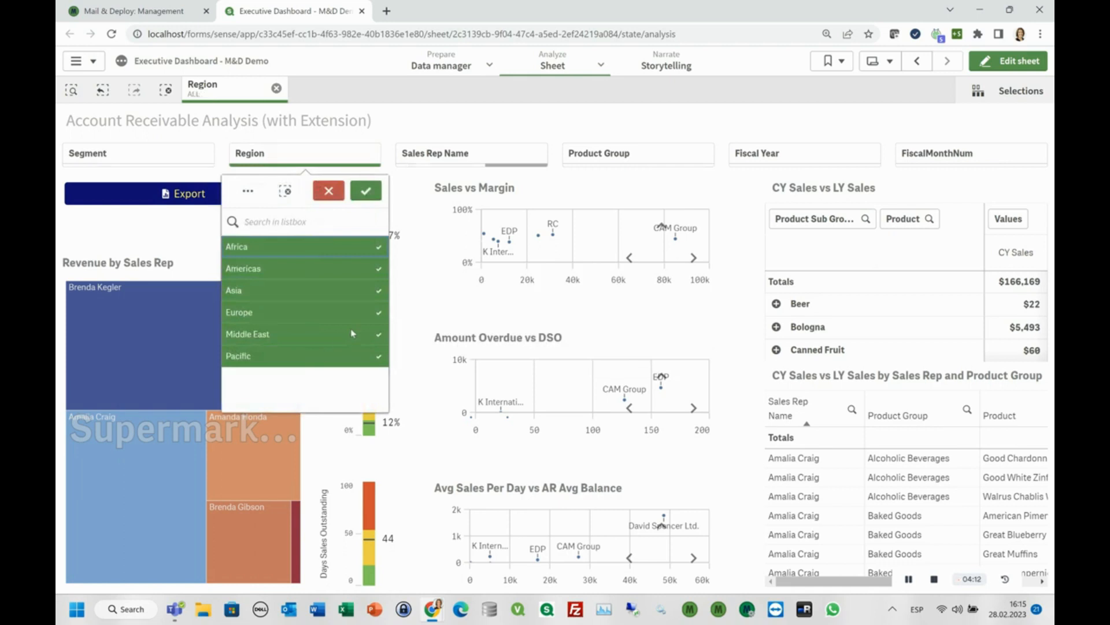
pyautogui.click(366, 190)
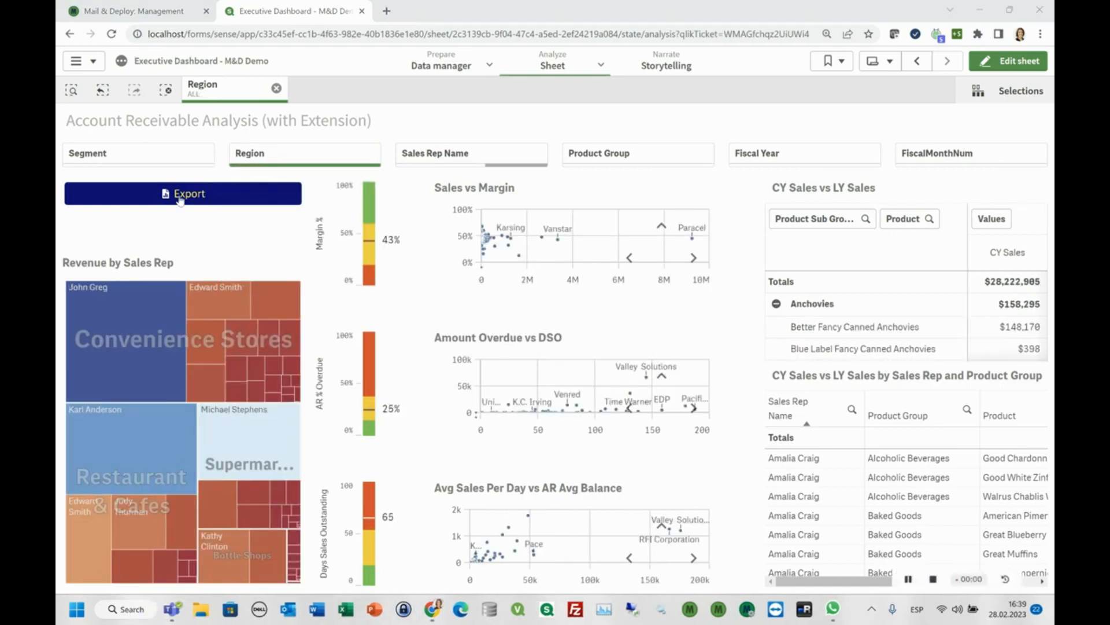
# Export the Account Receivable Analysis (with Extension) sheet as an Adobe PDF Document in Letter size, Landscape orientation and Graphic form.
pyautogui.click(180, 197)
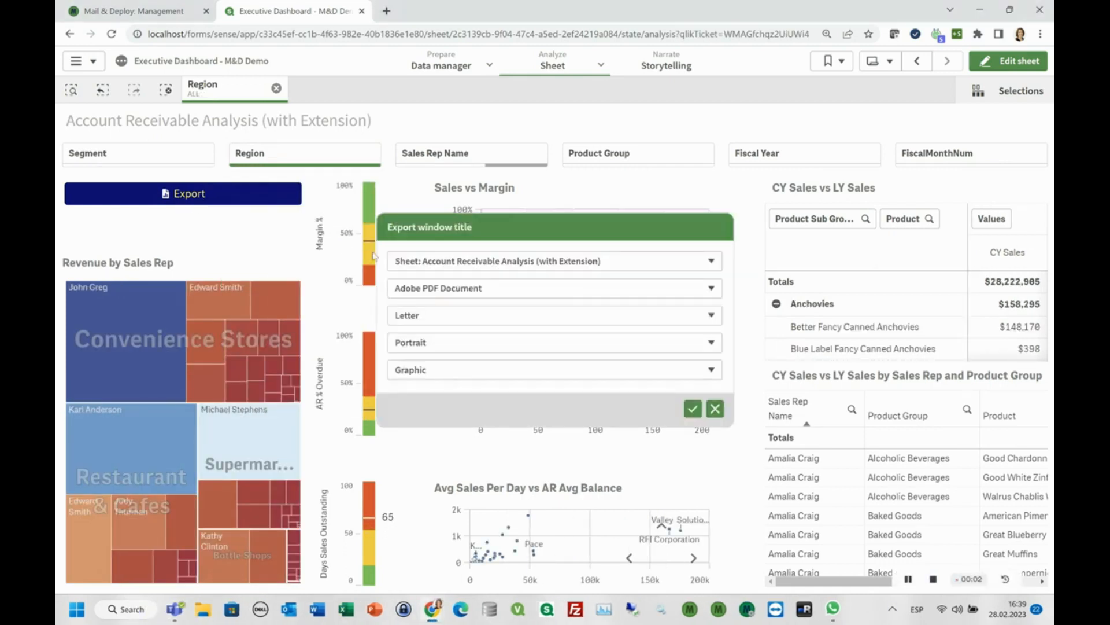
pyautogui.click(403, 264)
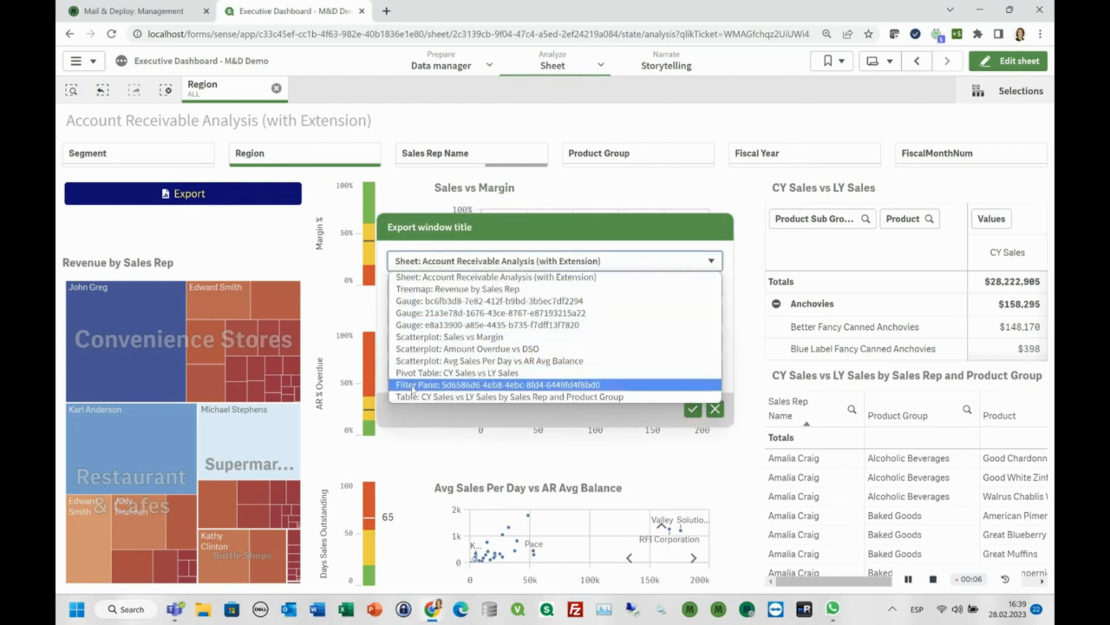
pyautogui.click(417, 276)
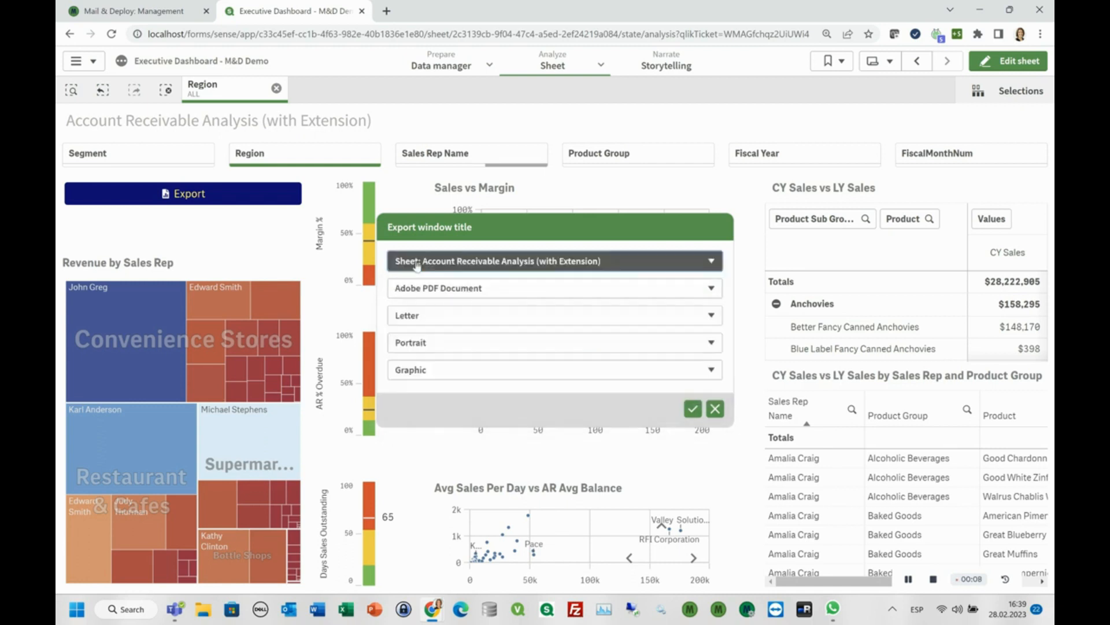
pyautogui.click(427, 292)
pyautogui.click(431, 300)
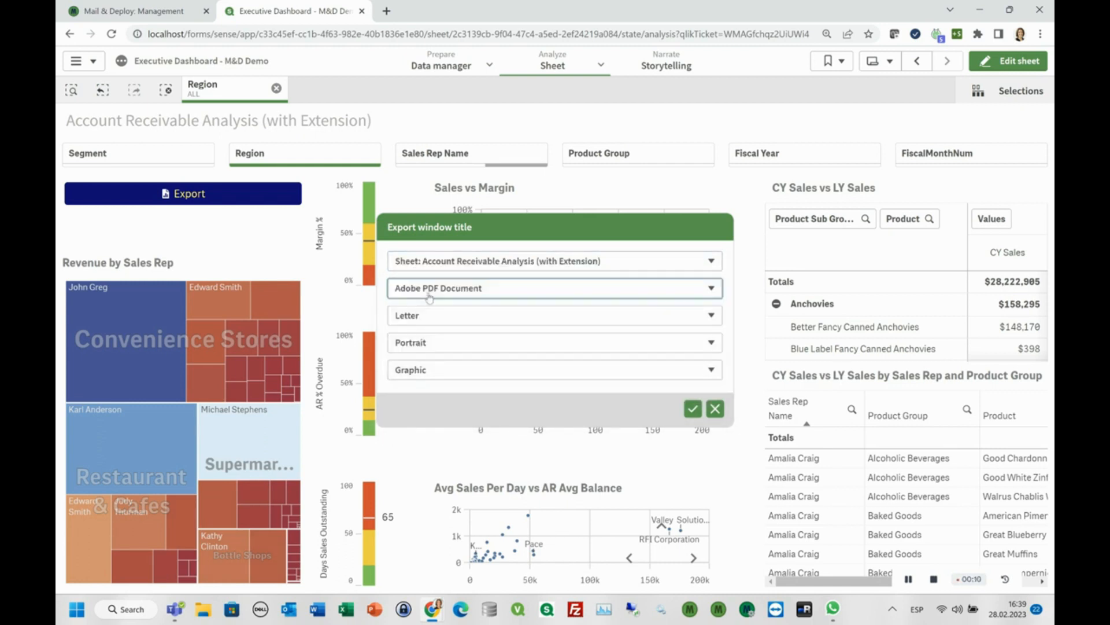
pyautogui.click(431, 347)
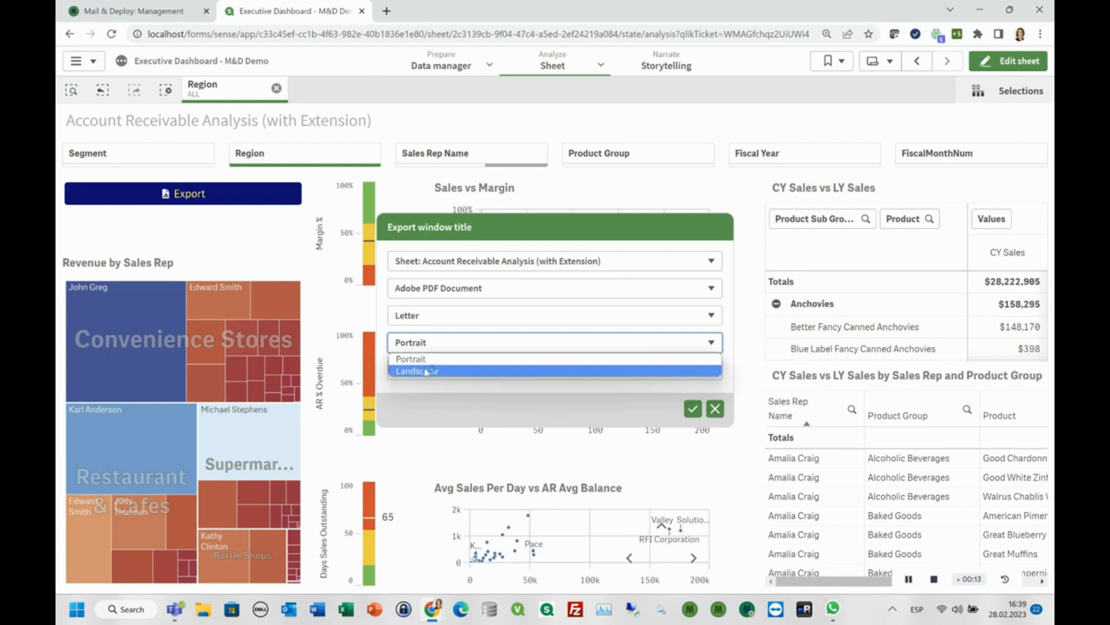
pyautogui.click(426, 371)
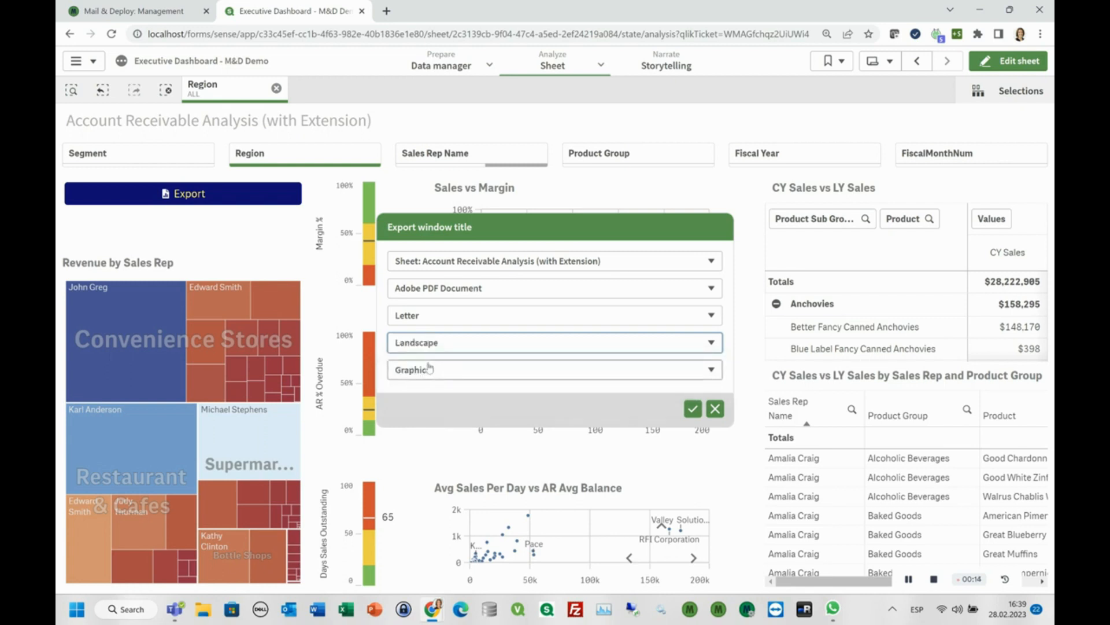
pyautogui.click(429, 377)
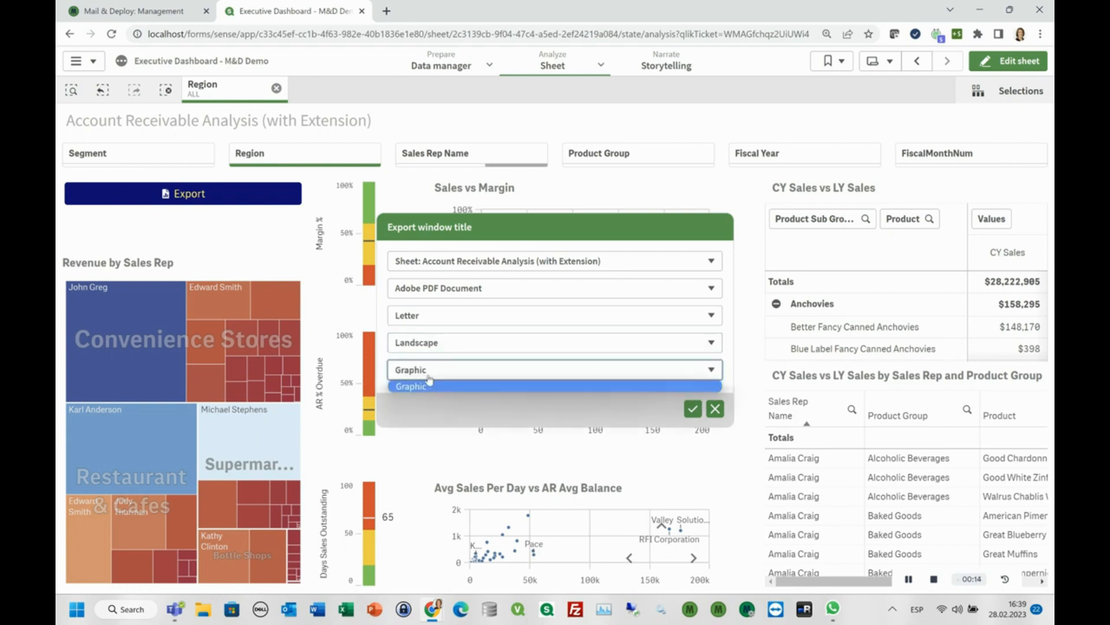
pyautogui.click(429, 383)
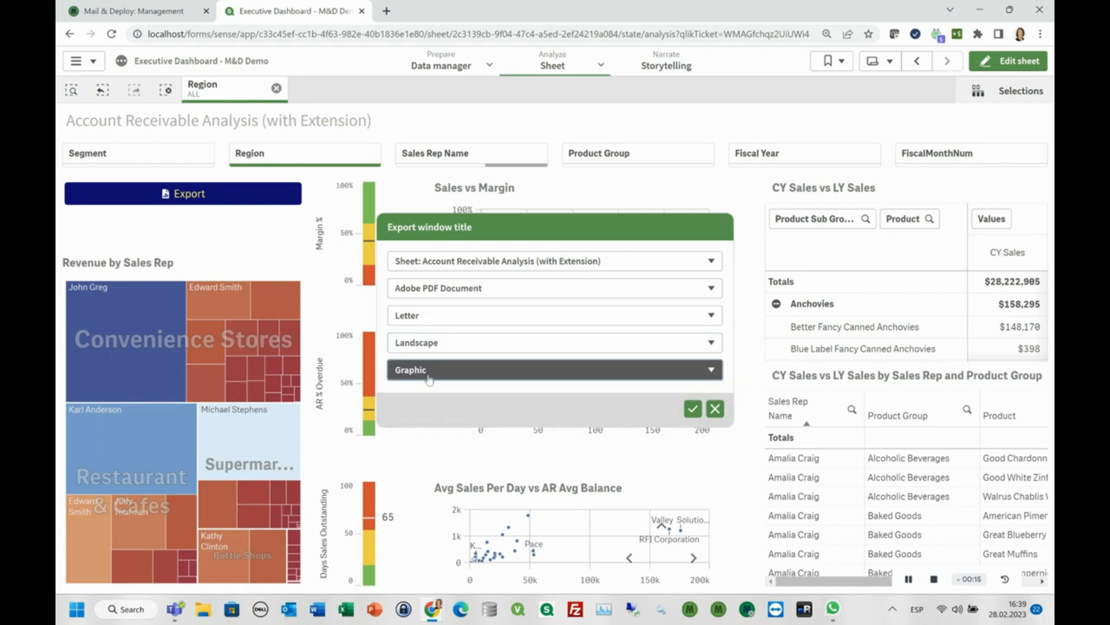
pyautogui.click(693, 409)
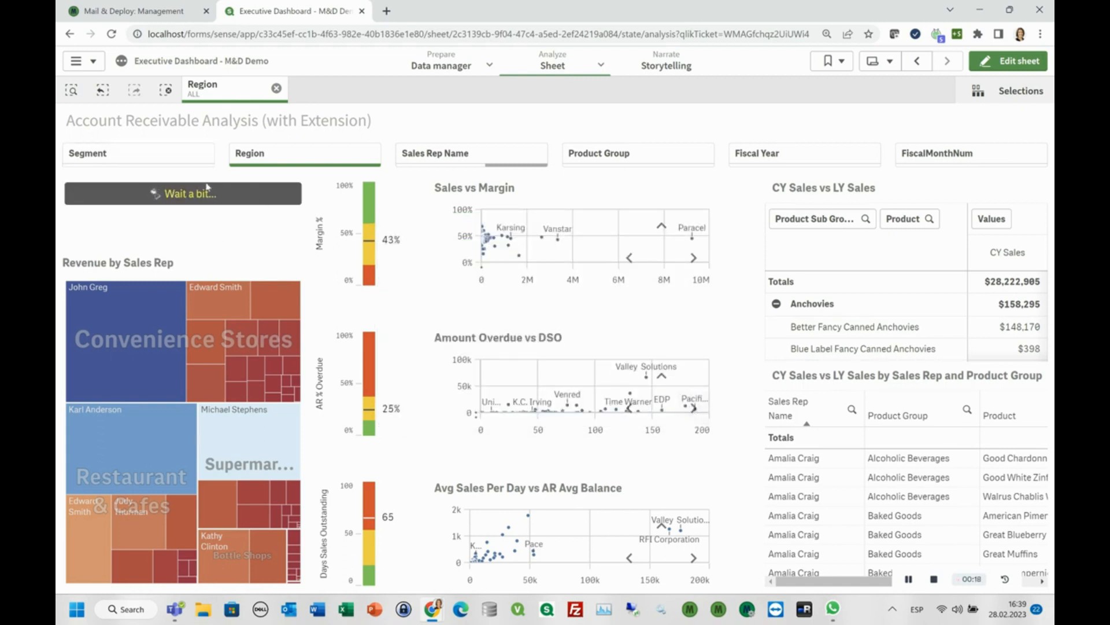
# Switch to Mail & Deploy Management and examine the execution log of the running report document request.
pyautogui.click(153, 12)
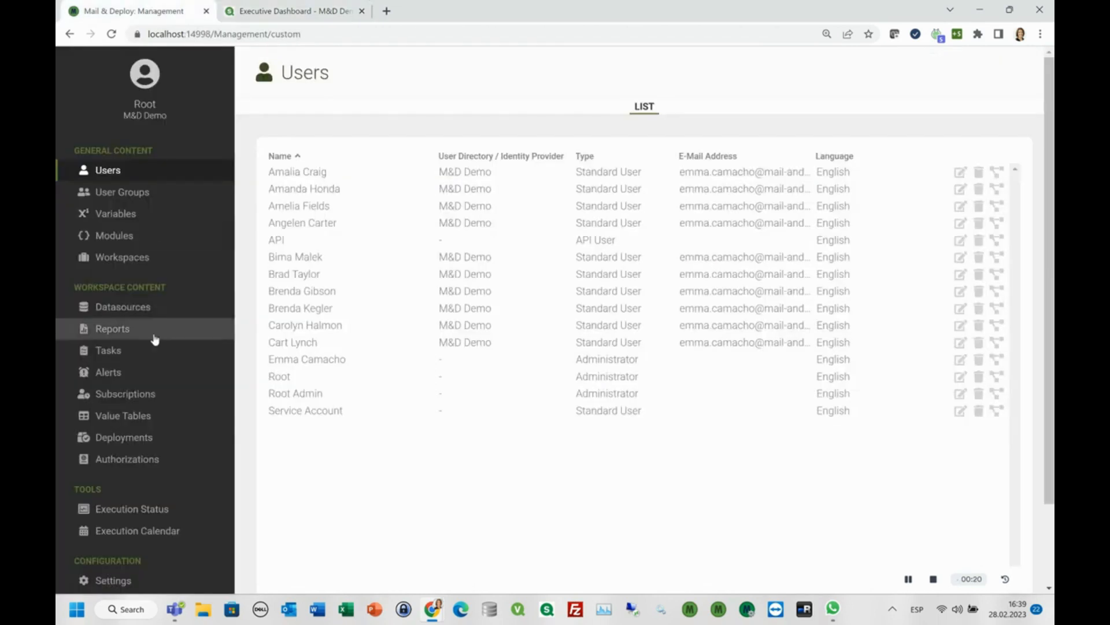
pyautogui.click(149, 511)
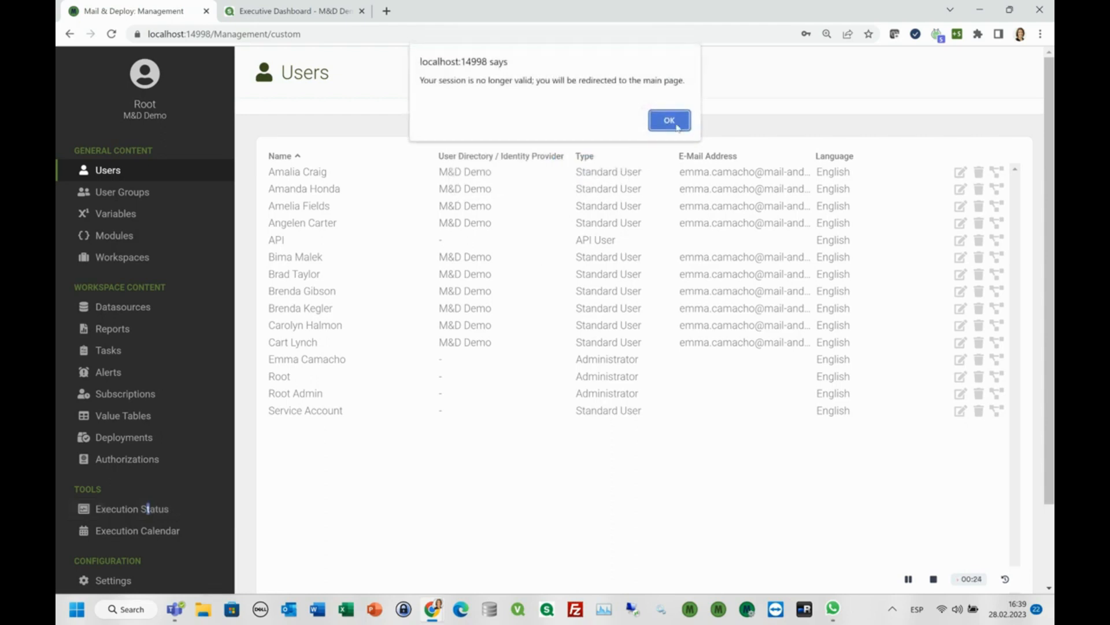
pyautogui.click(669, 121)
pyautogui.click(138, 509)
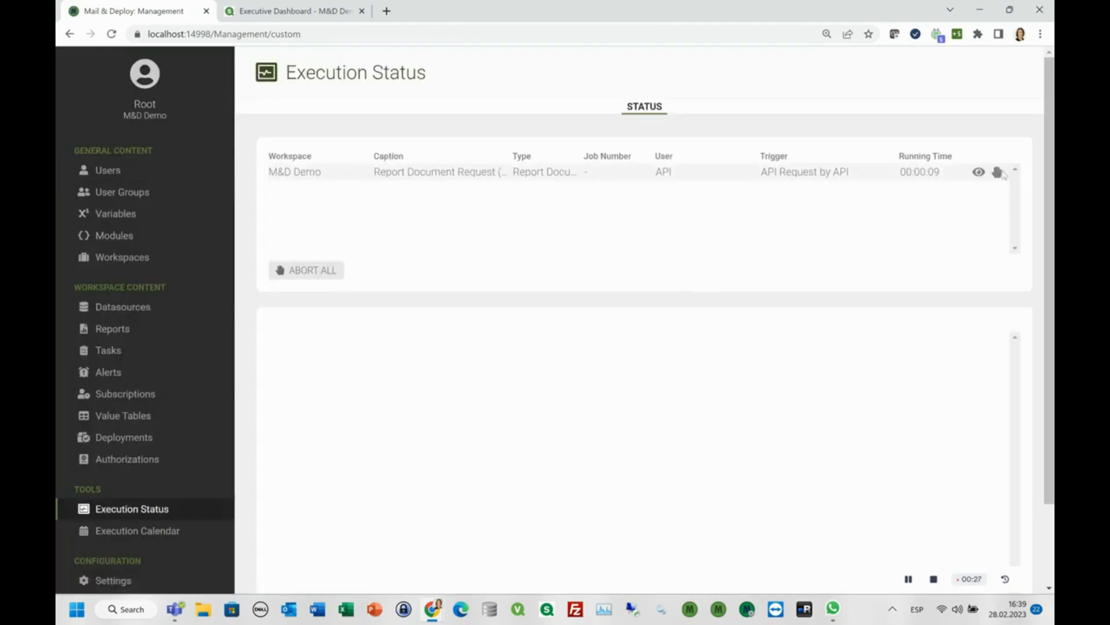
pyautogui.click(1011, 169)
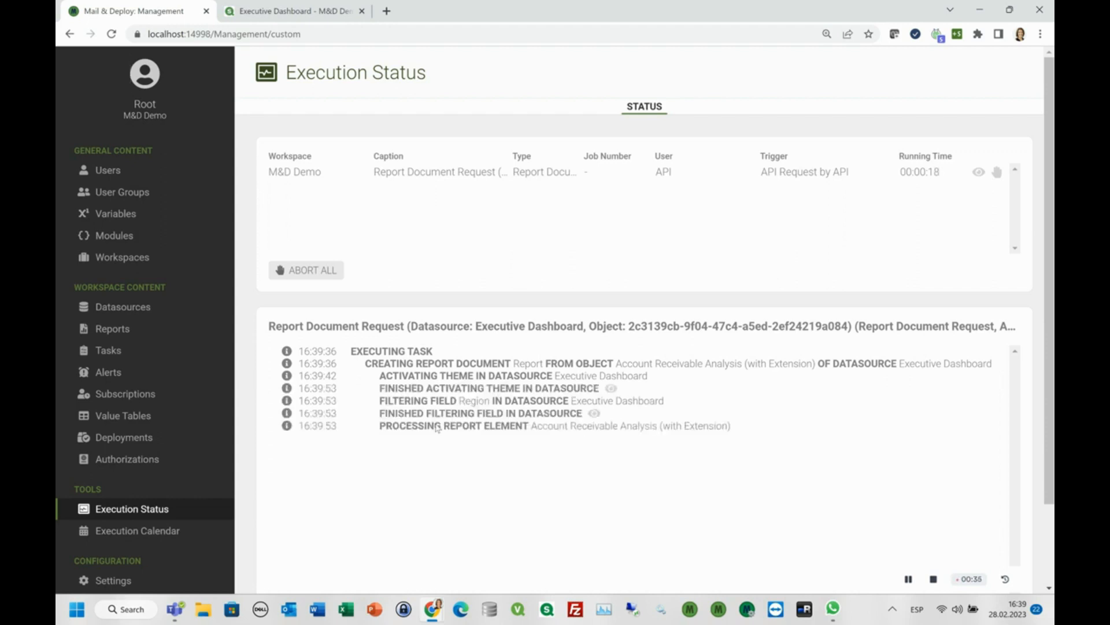
# Examine the field filtering details for Region in the execution log and close them.
pyautogui.click(594, 413)
pyautogui.moveTo(764, 334); pyautogui.dragTo(764, 352)
pyautogui.click(762, 388)
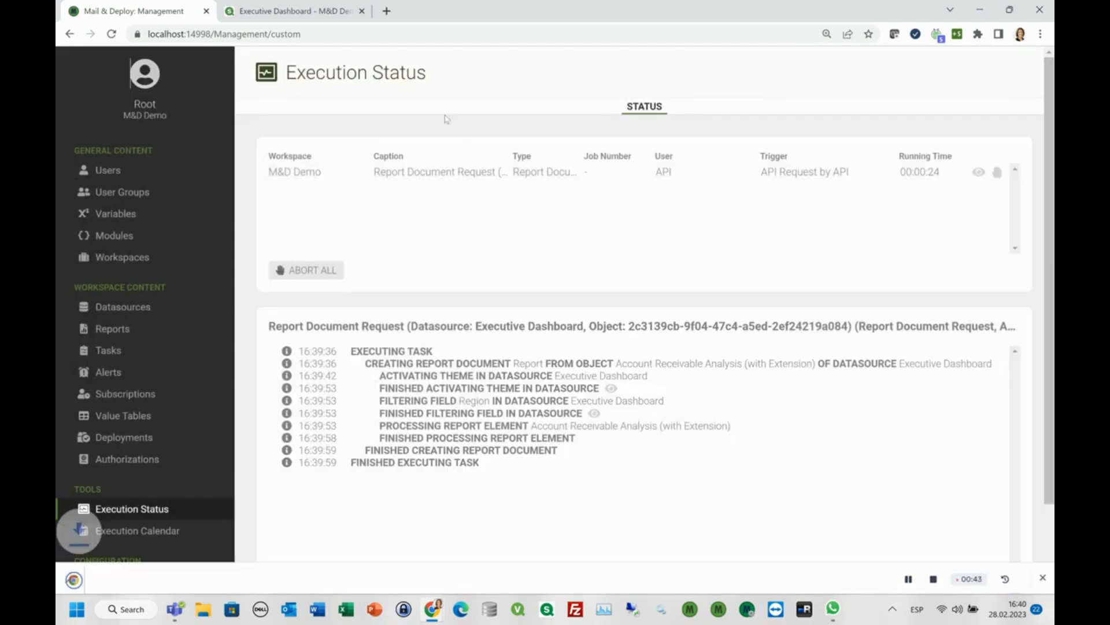
# Return to the Executive Dashboard and open the downloaded Account Receivable Analysis PDF.
pyautogui.click(302, 12)
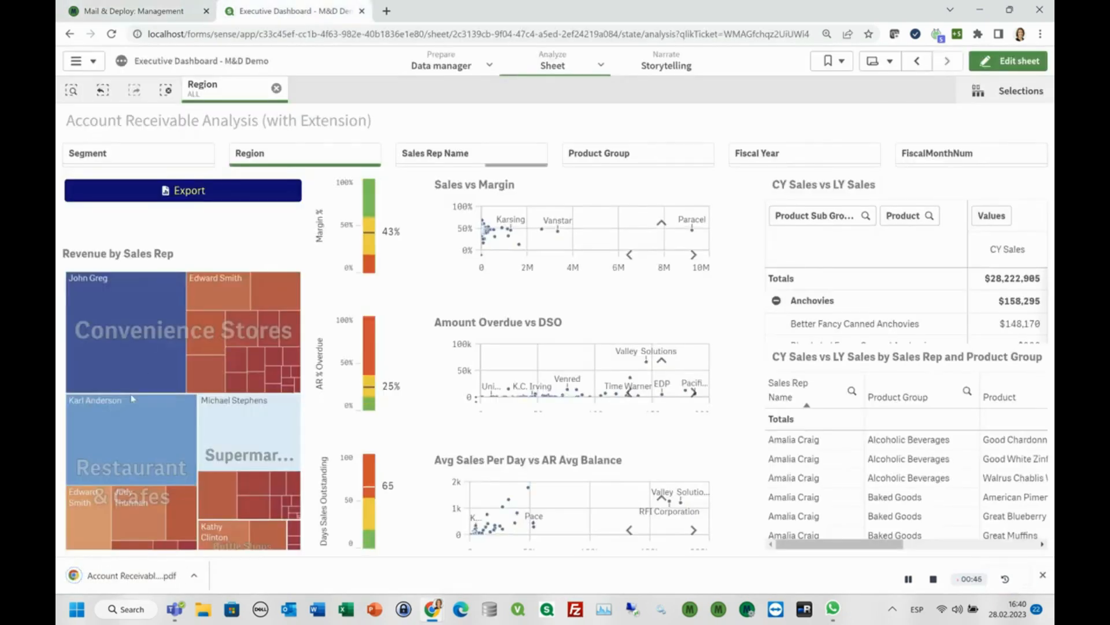
pyautogui.click(130, 577)
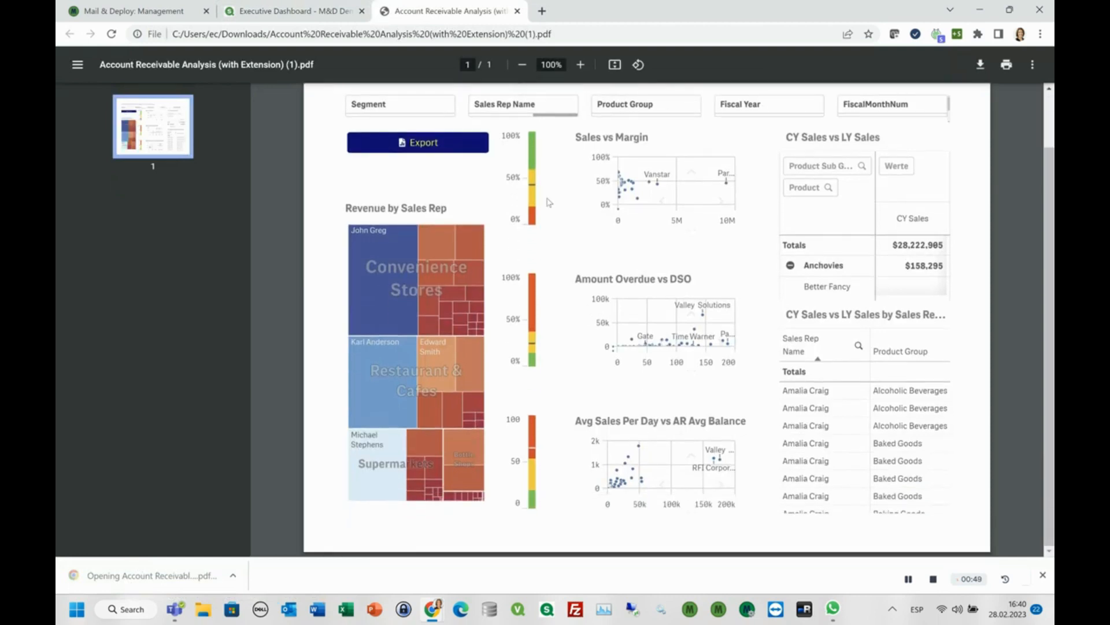
# Close the sheet PDF and export the CY Sales vs LY Sales pivot table as a Letter, Portrait Adobe PDF Document in Table form.
pyautogui.scroll(1, 550, 202)
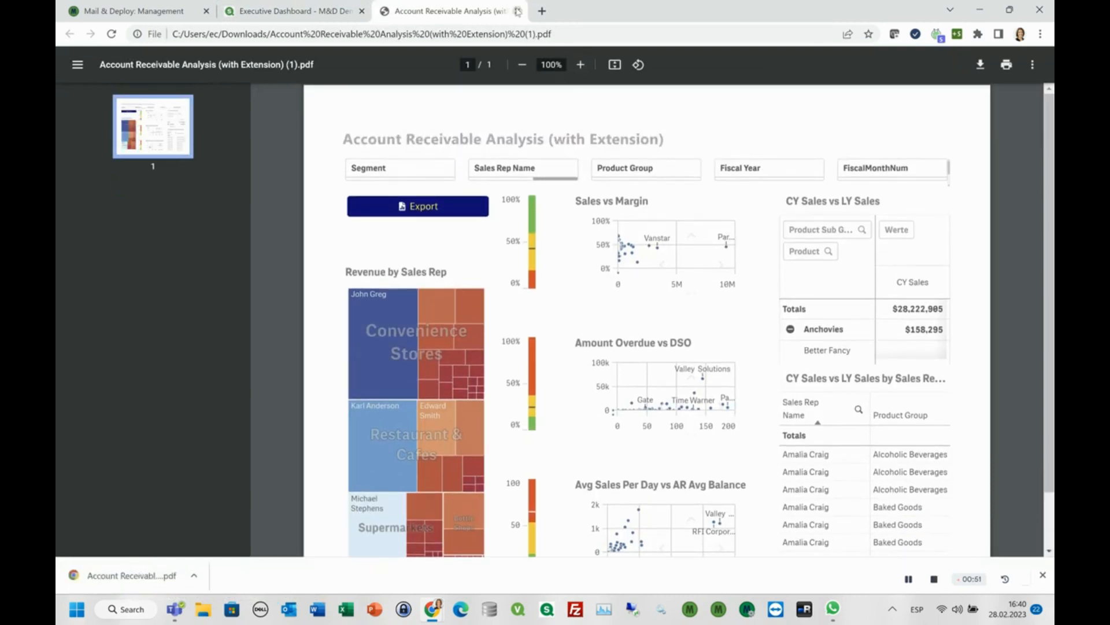
pyautogui.click(518, 11)
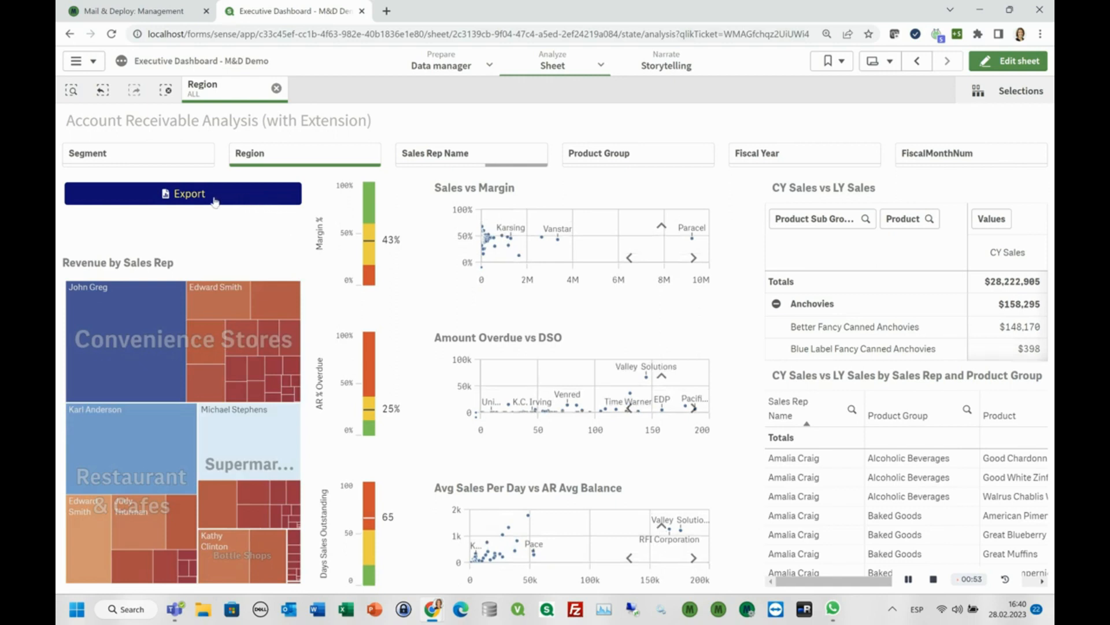
pyautogui.click(201, 200)
pyautogui.click(418, 261)
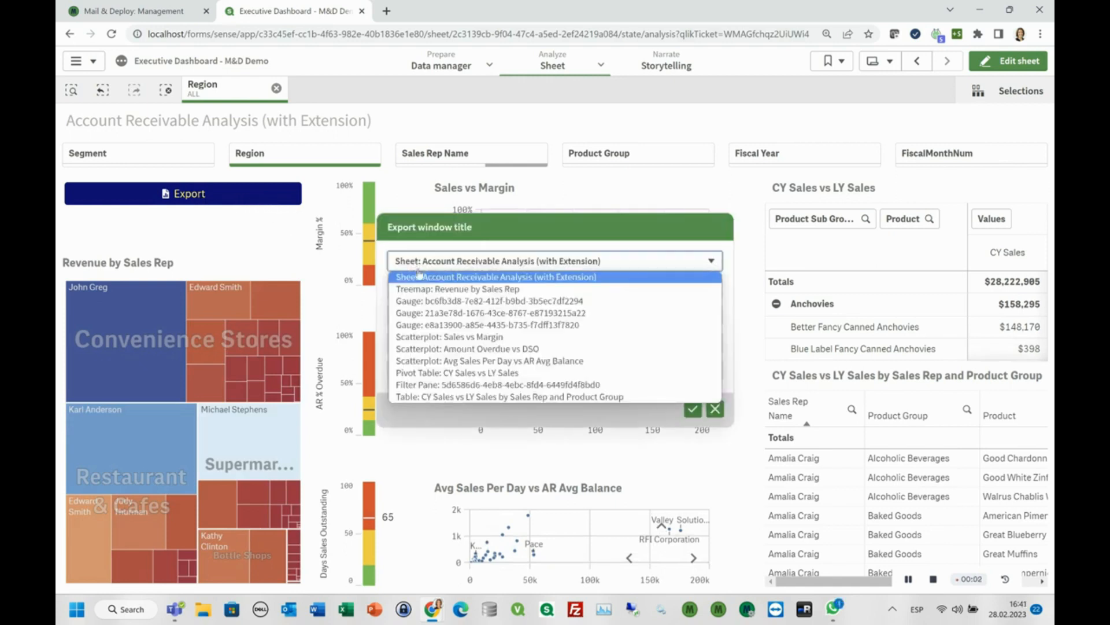
pyautogui.click(424, 374)
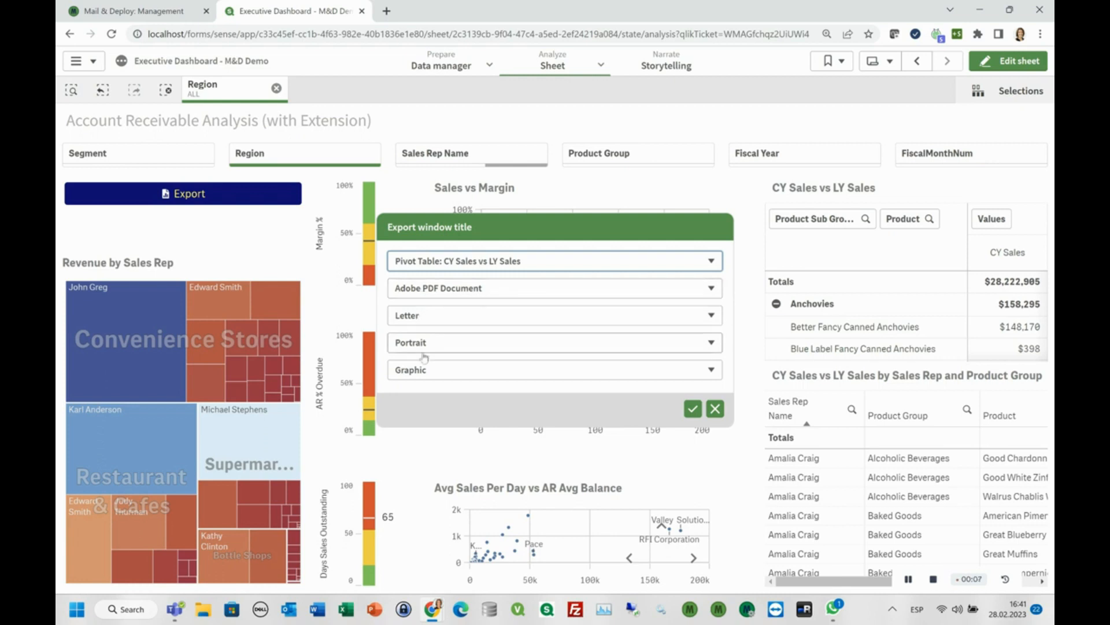
pyautogui.click(397, 371)
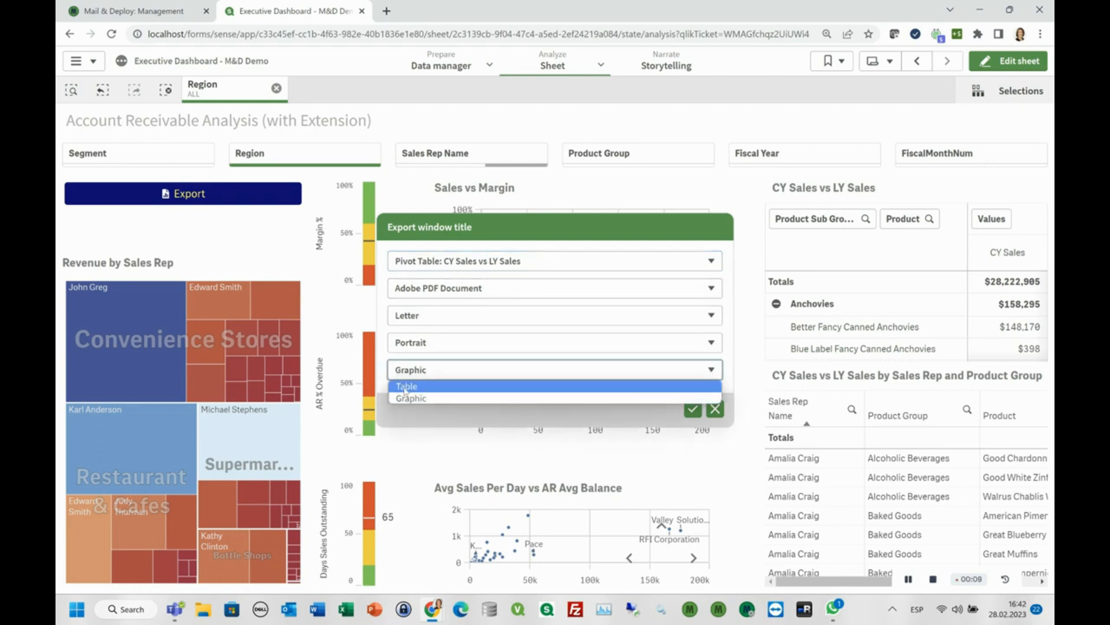
pyautogui.click(405, 386)
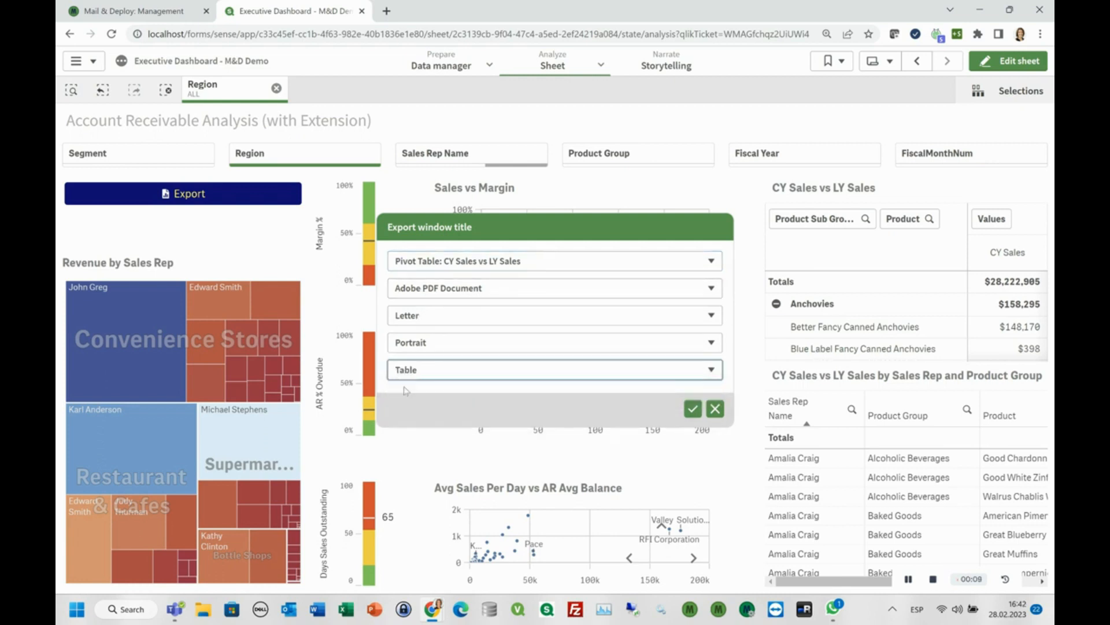
pyautogui.click(694, 409)
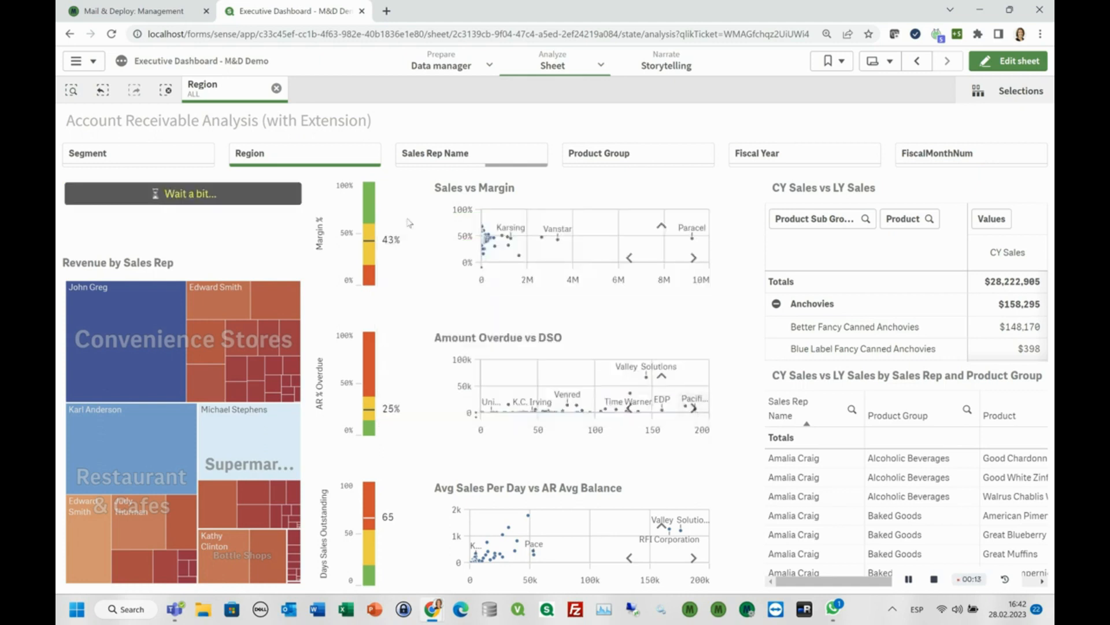
# Examine the execution log of the running report document request in Mail & Deploy Management and return to the Executive Dashboard.
pyautogui.click(162, 12)
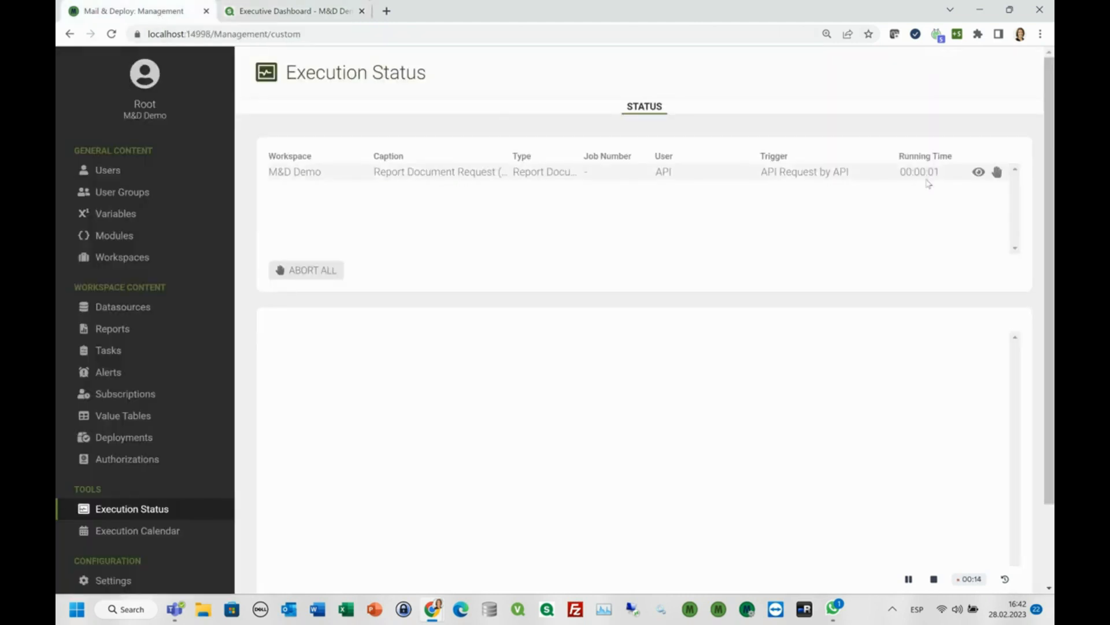
pyautogui.click(978, 173)
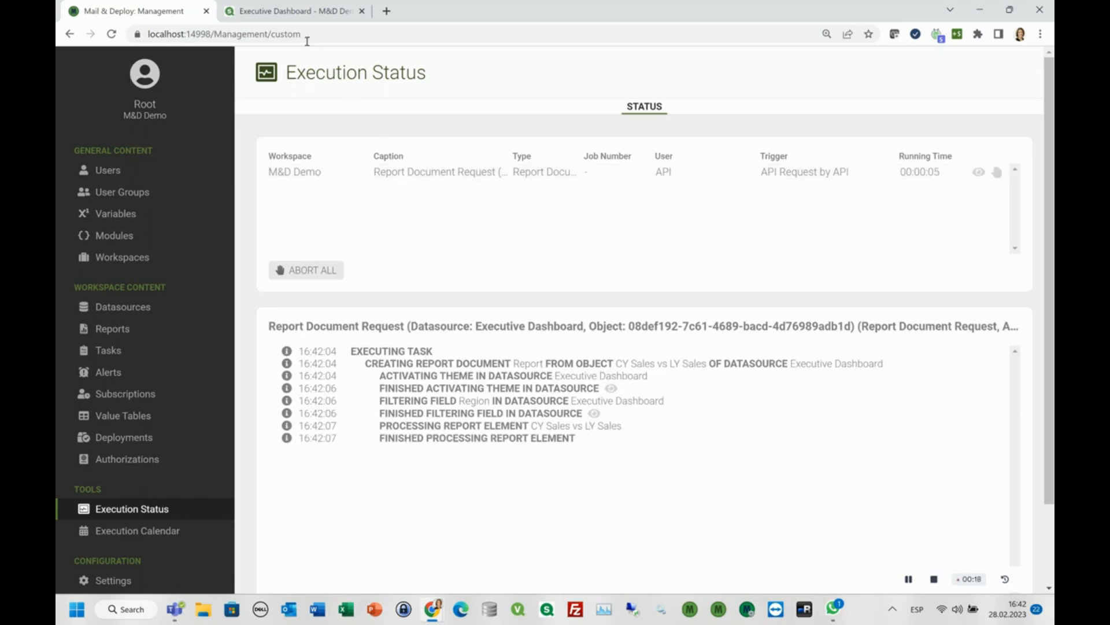
pyautogui.click(295, 18)
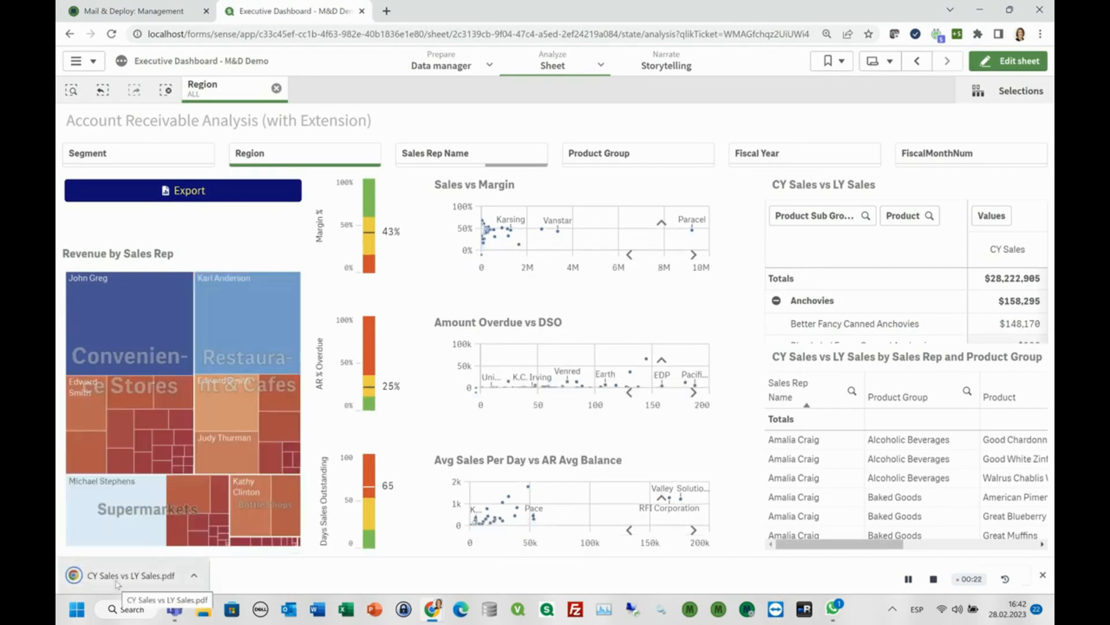
# Open the downloaded CY Sales vs LY Sales PDF and look through the table to its last page.
pyautogui.click(117, 583)
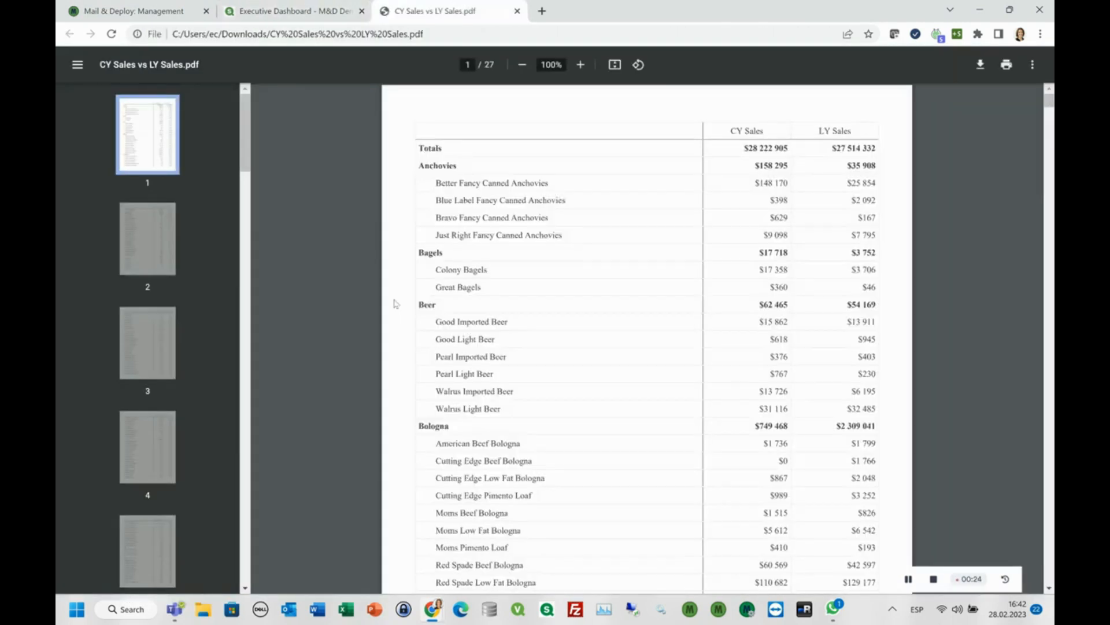
pyautogui.scroll(-15, 507, 270)
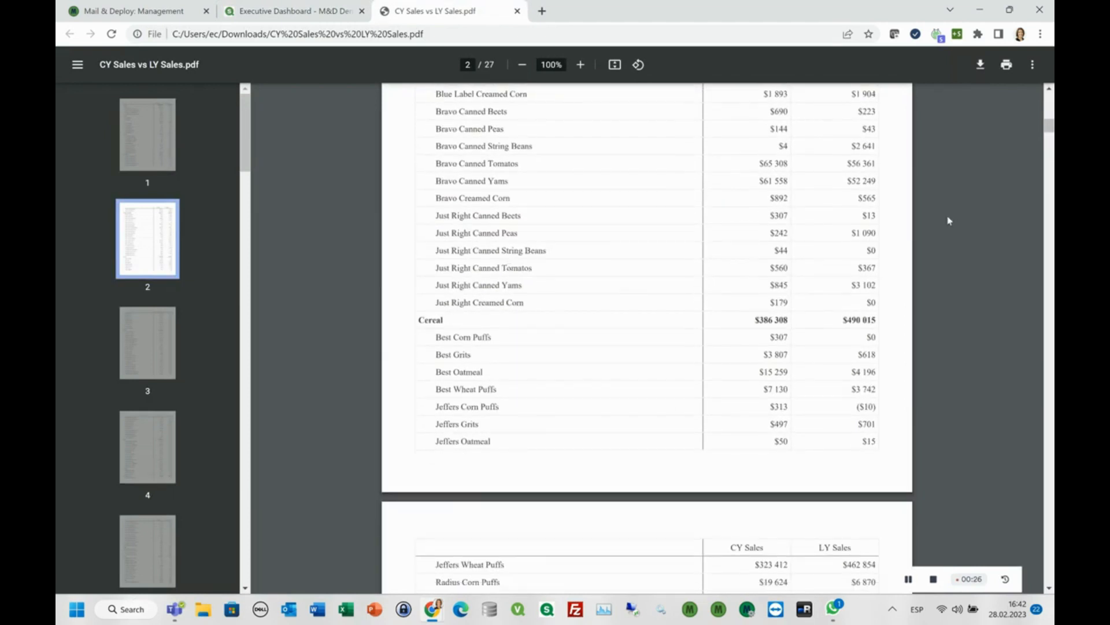
pyautogui.moveTo(1049, 129); pyautogui.dragTo(1049, 577)
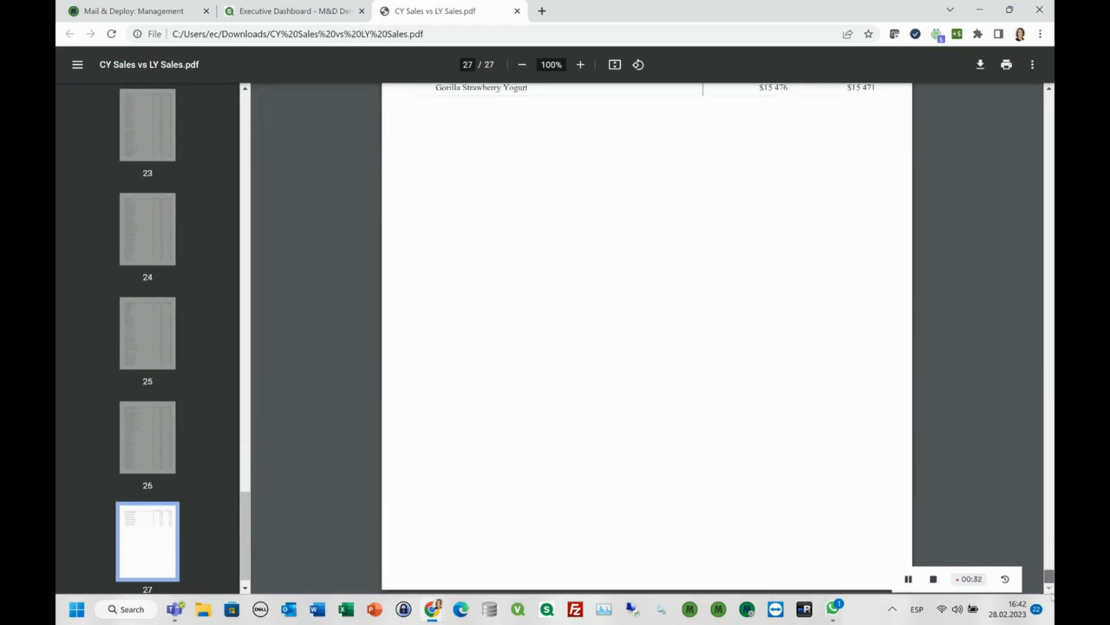